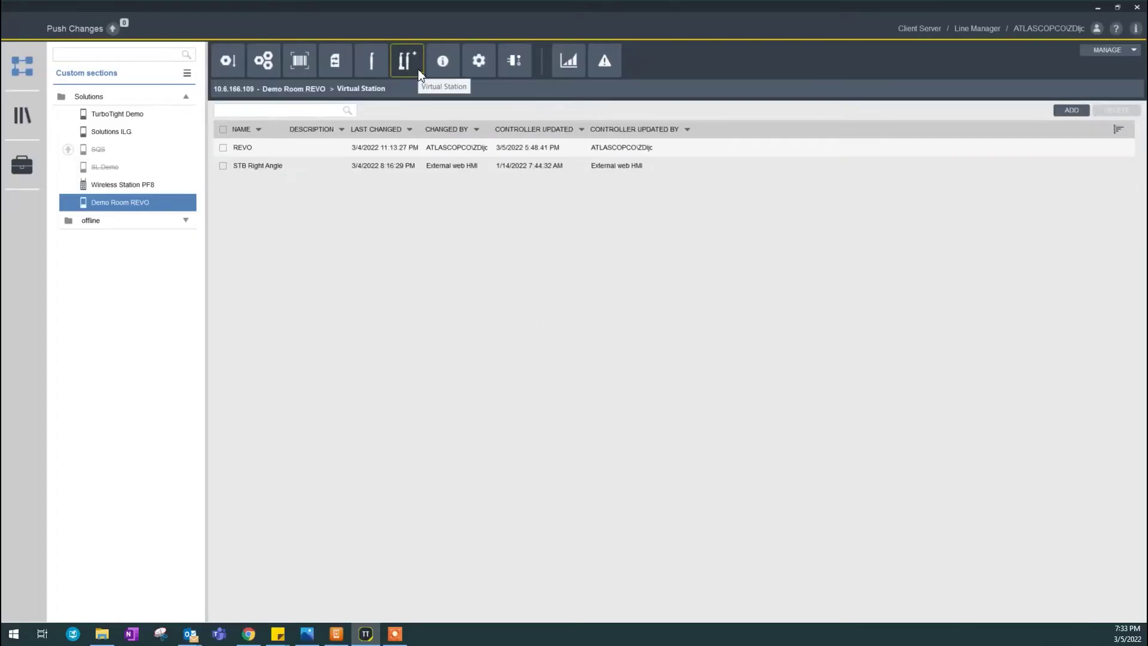
Step: Select the REVO row in the Demo Room REVO virtual station list
left_click(402, 153)
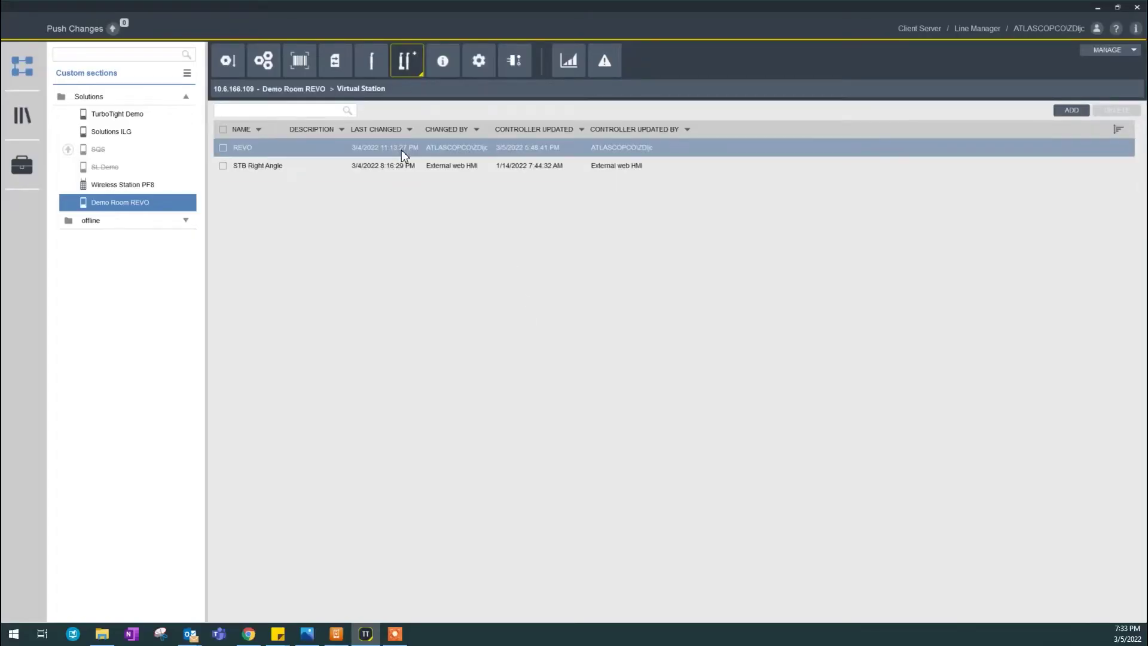
Step: Open the REVO station's configuration page and bring up its tool choices
double_click(256, 150)
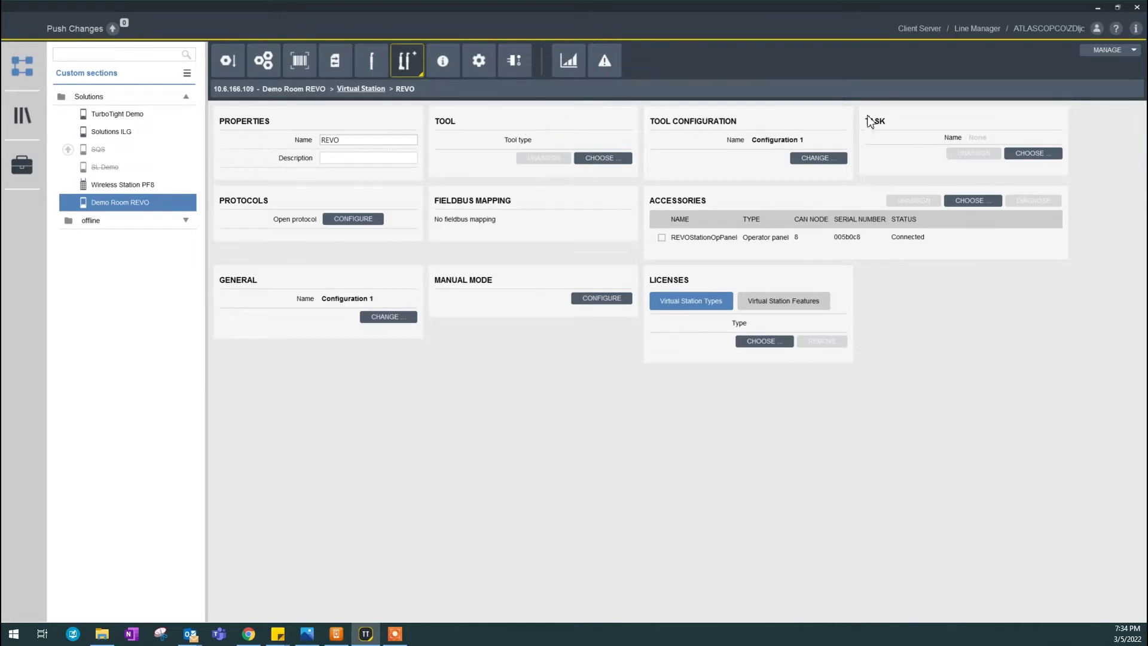
left_click(606, 158)
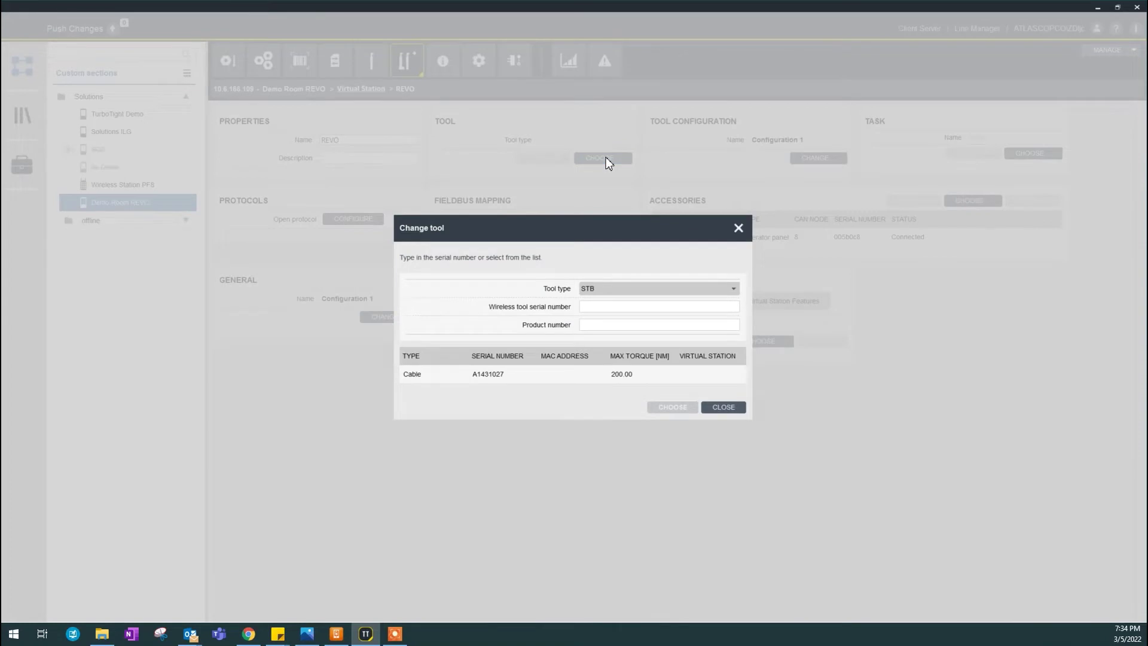
Step: Assign the cable tool A1431027 to the REVO station
left_click(474, 383)
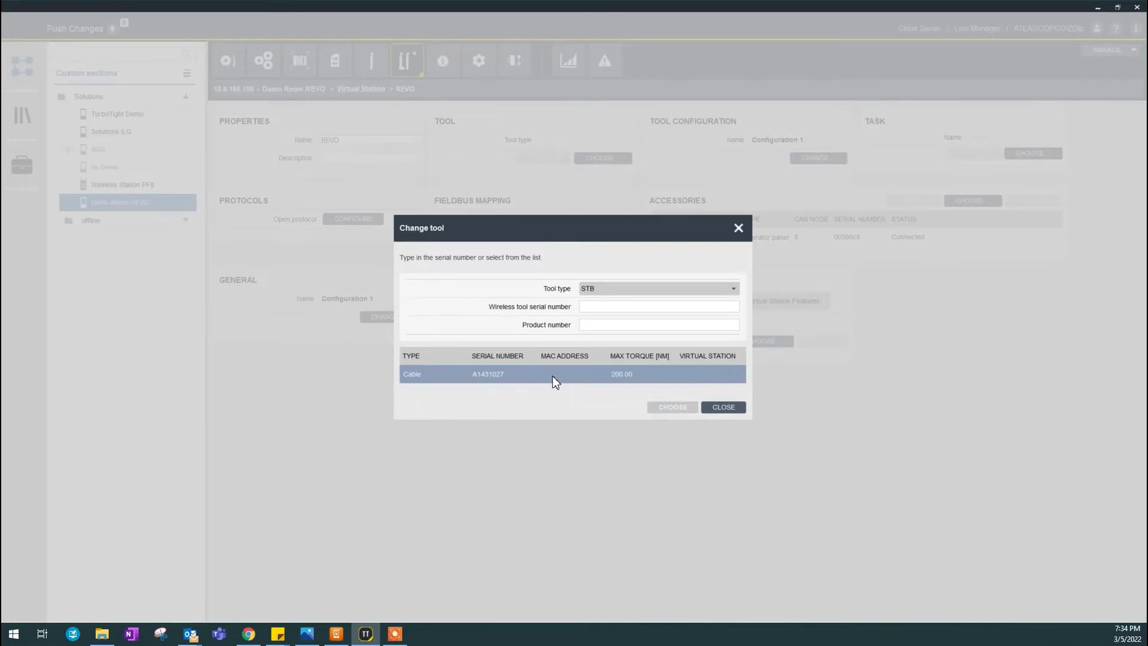
left_click(704, 381)
left_click(673, 408)
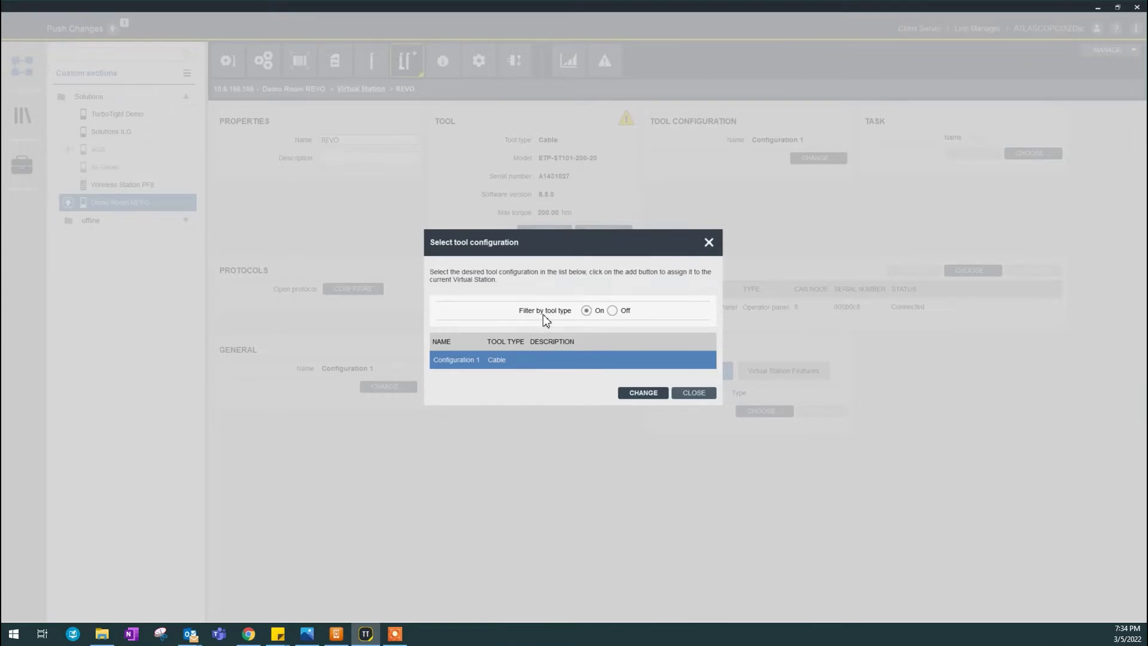
Step: Turn off tool-type filtering and apply Configuration 1 (Cable) as the tool configuration
left_click(612, 310)
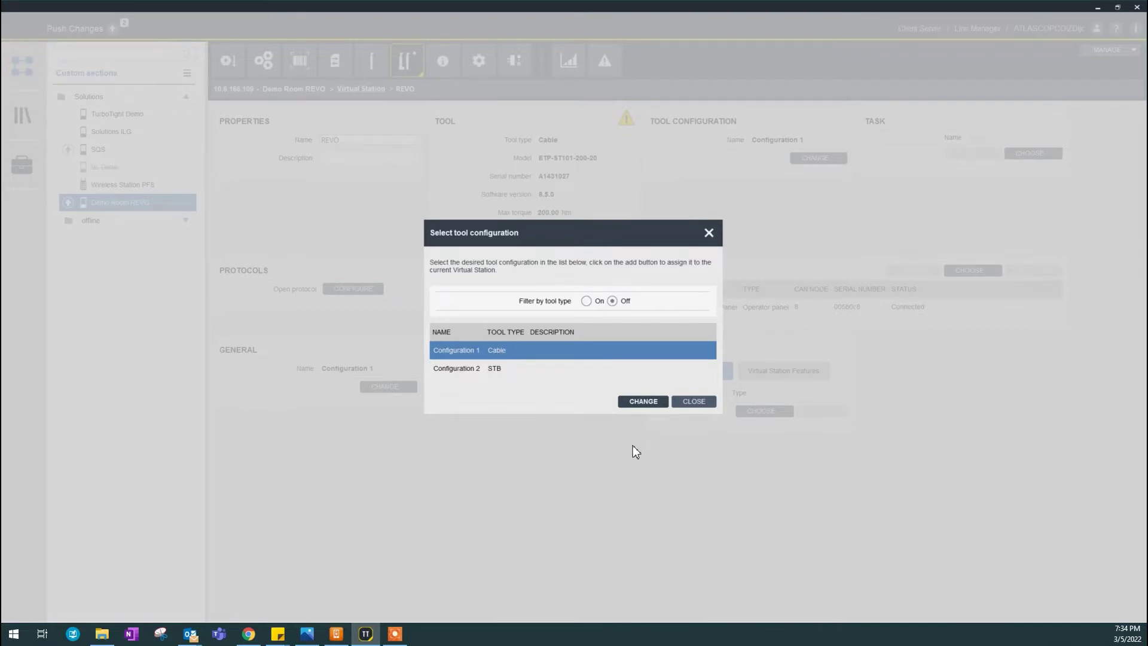
left_click(640, 402)
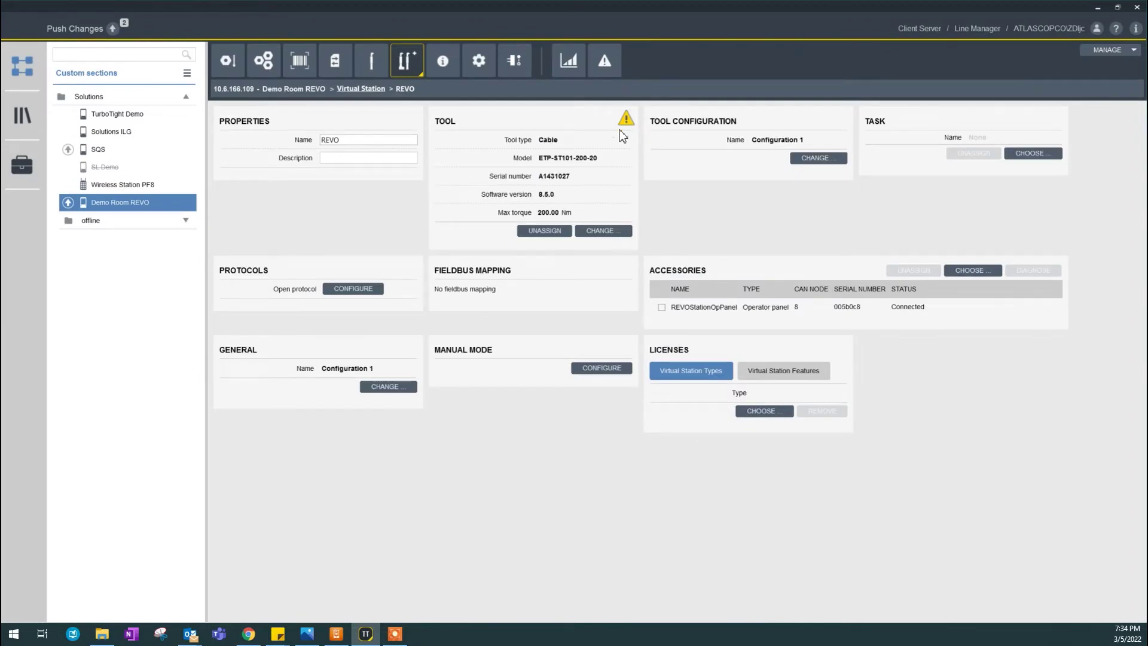
Step: Open the Choose Virtual Station Type dialog under Licenses > Virtual Station Types
mouse_move(628, 126)
left_click(755, 412)
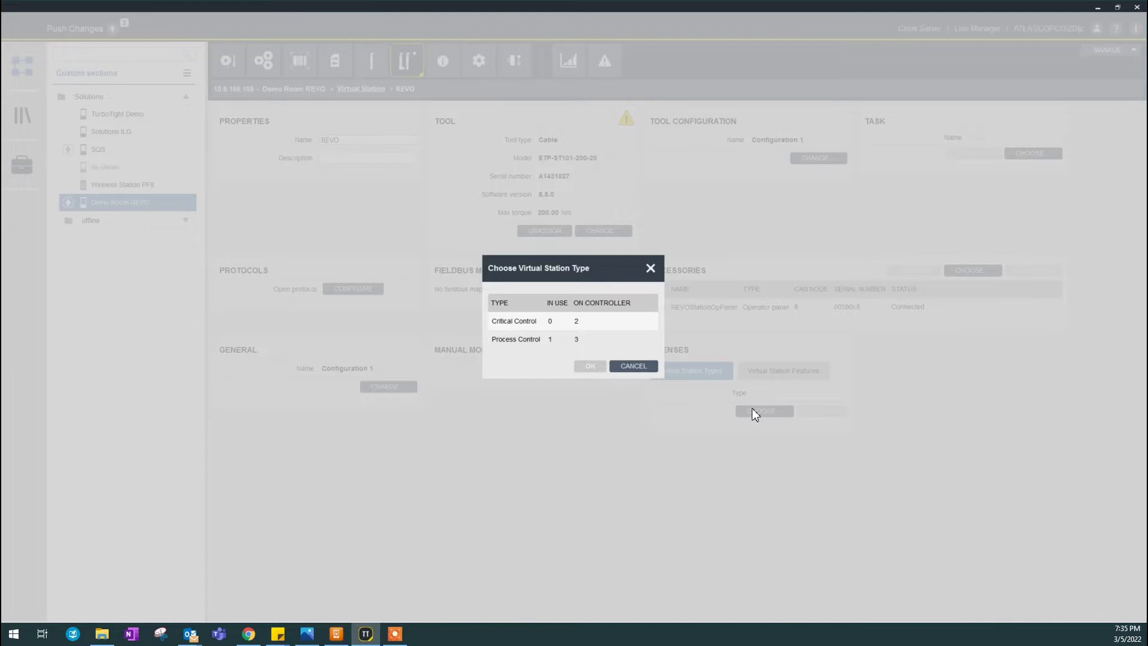
Step: Choose Process Control as the REVO station's virtual station license type
left_click(529, 339)
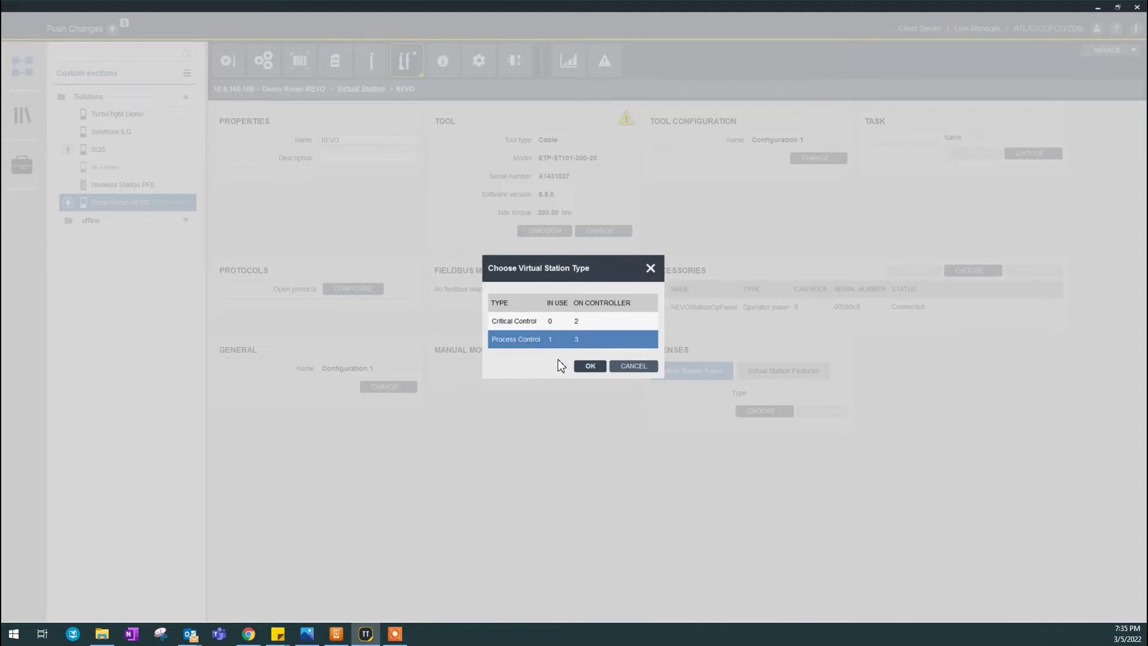
left_click(591, 366)
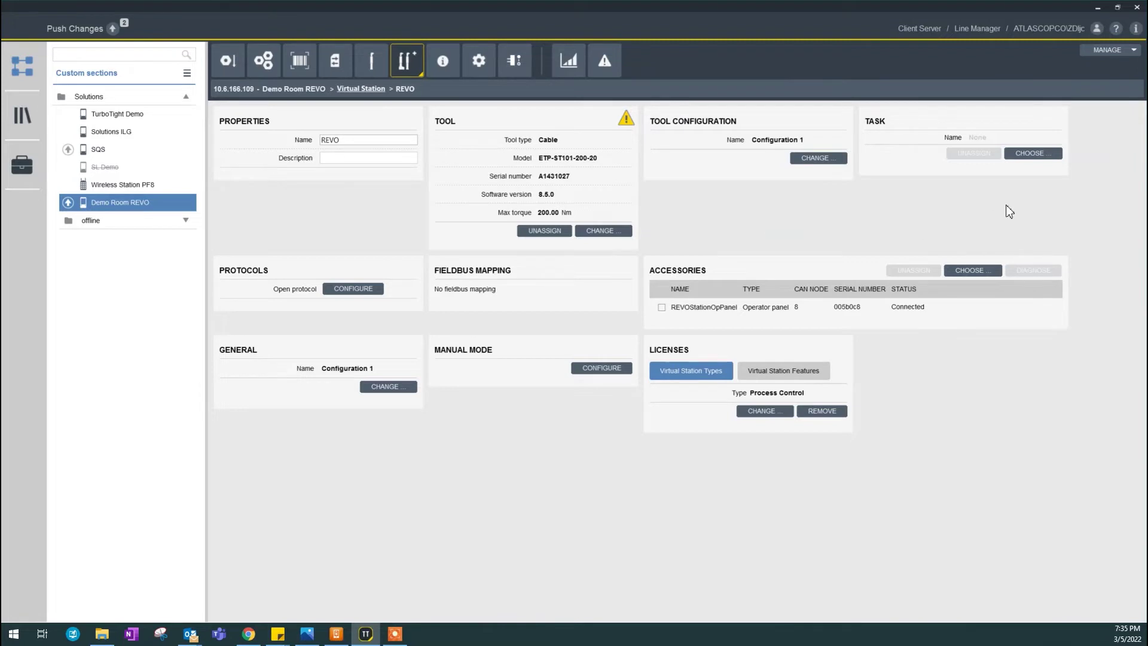
Step: Assign Source Tightening from the Sources tasks as the REVO station's task
left_click(1034, 154)
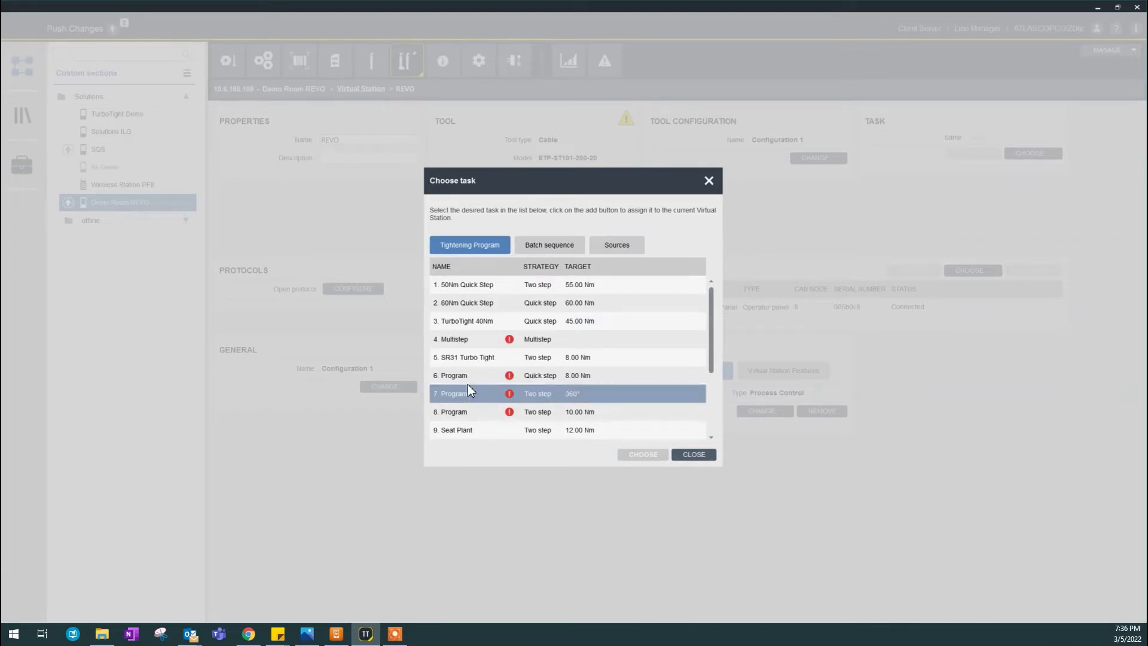
left_click(605, 242)
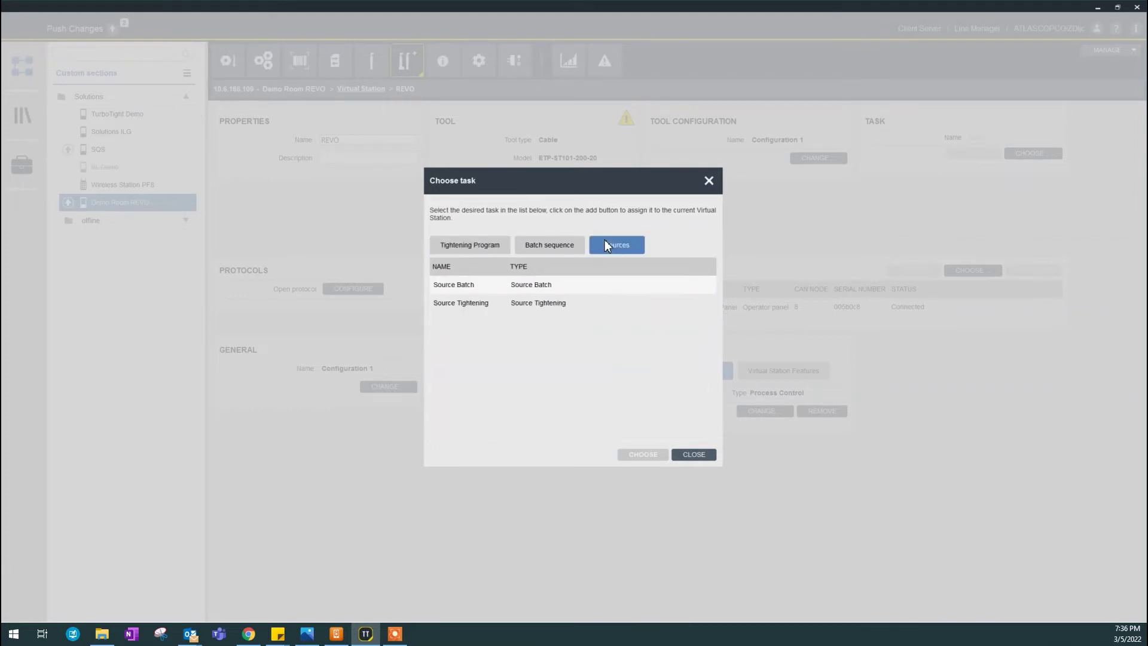
left_click(573, 305)
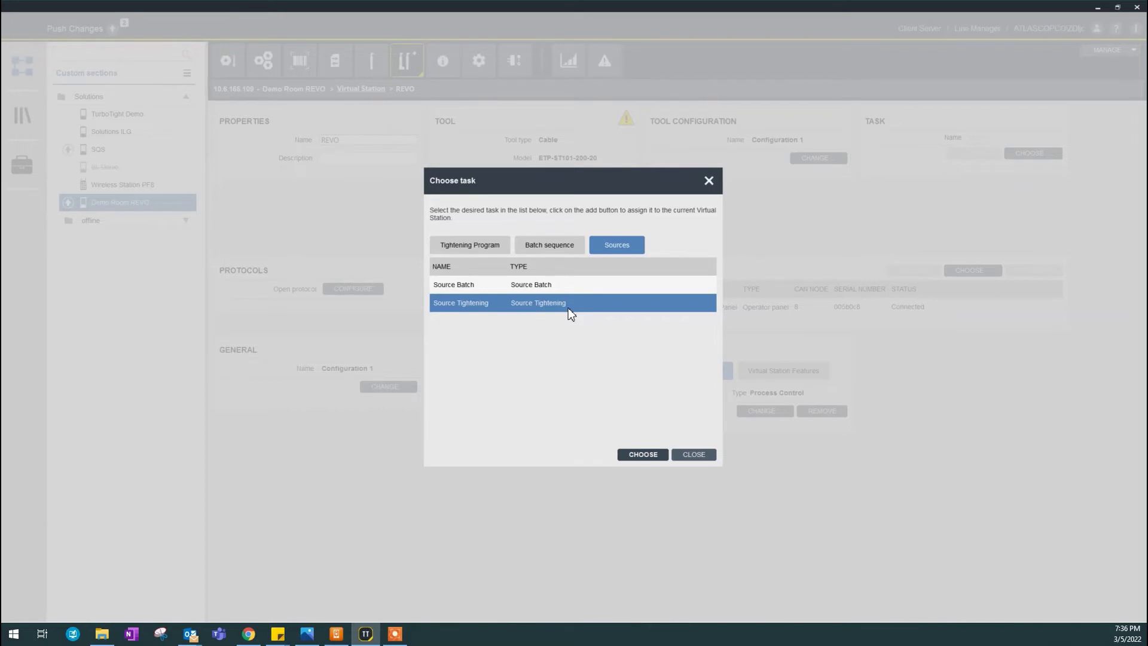
left_click(644, 456)
mouse_move(629, 124)
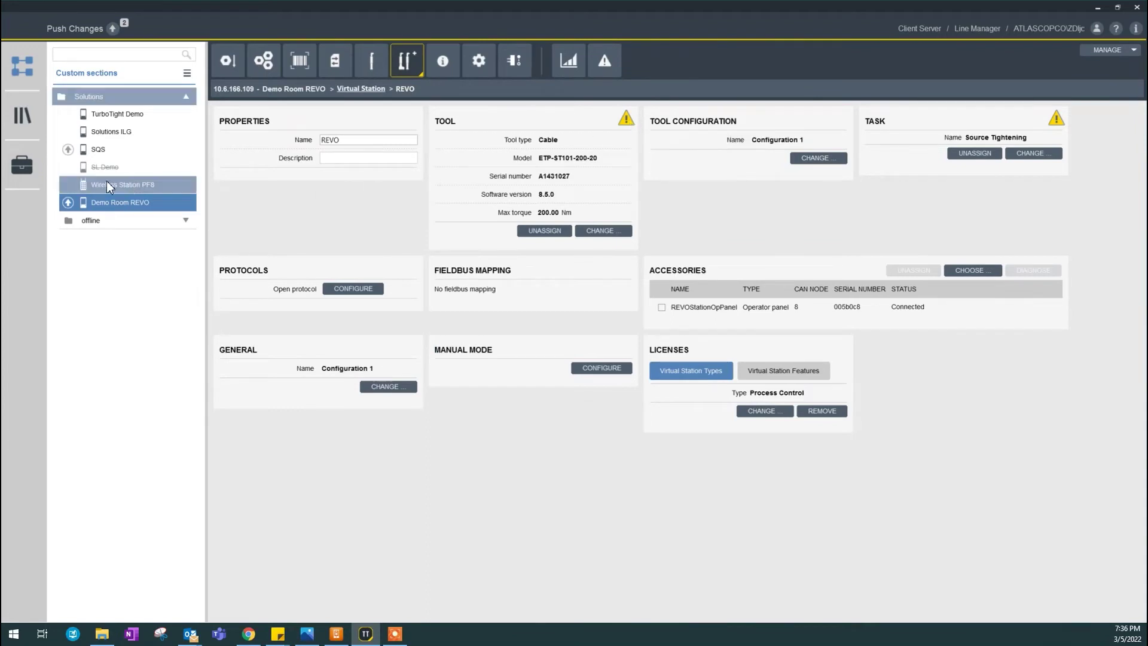
Step: Push the pending changes to the Demo Room REVO controller and acknowledge its refresh notice
left_click(68, 204)
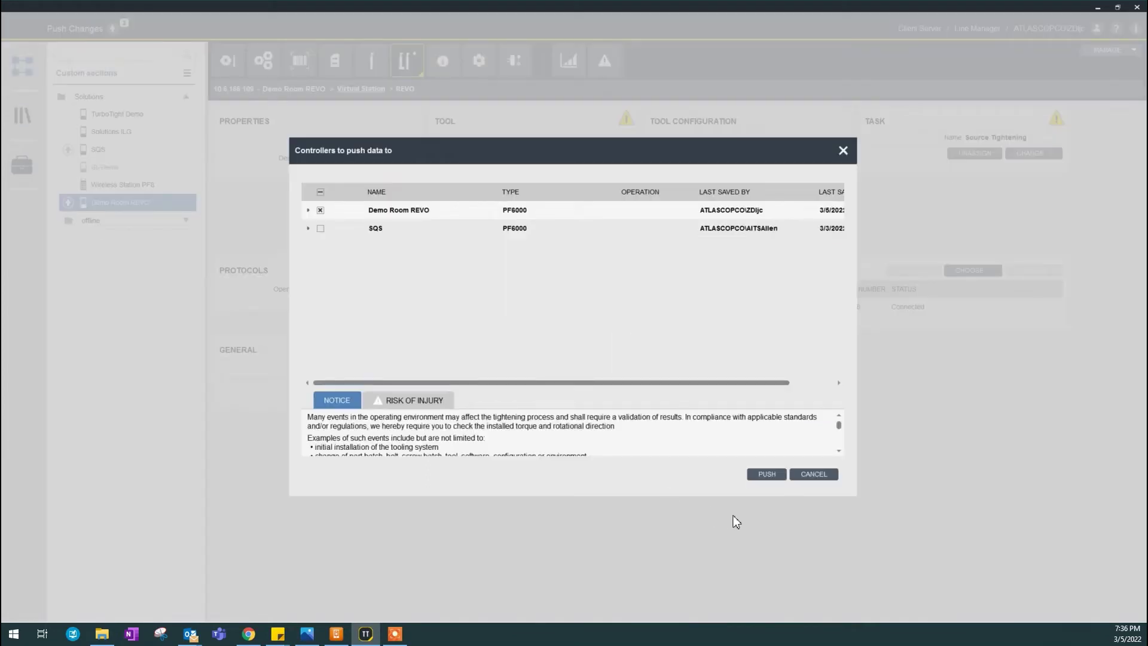
left_click(775, 477)
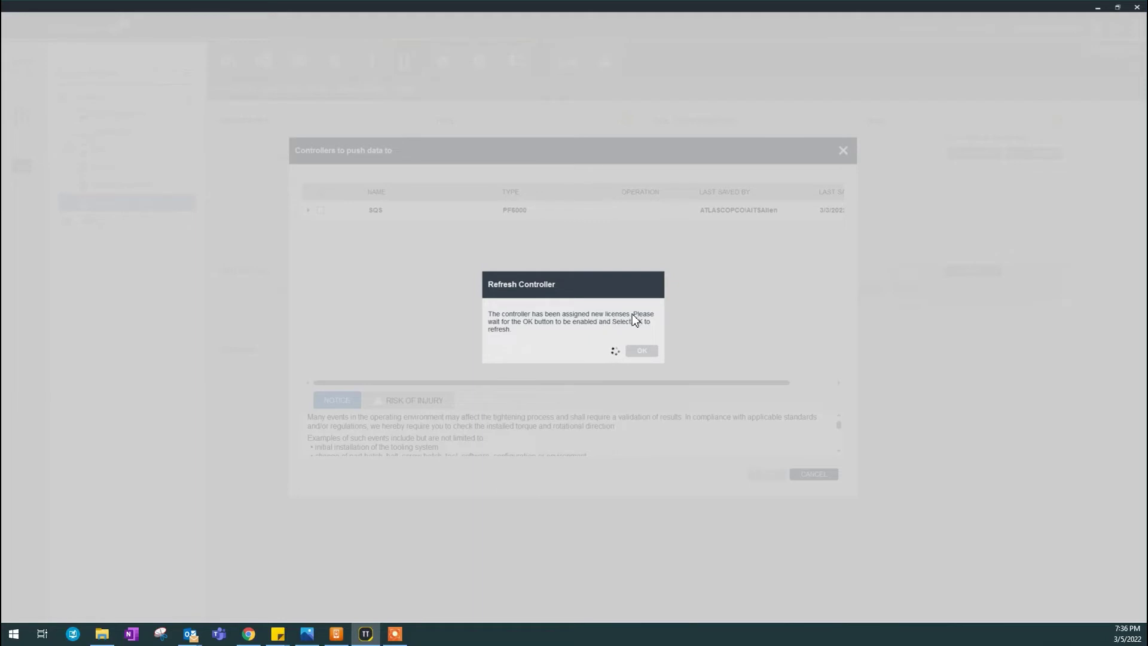
left_click(648, 356)
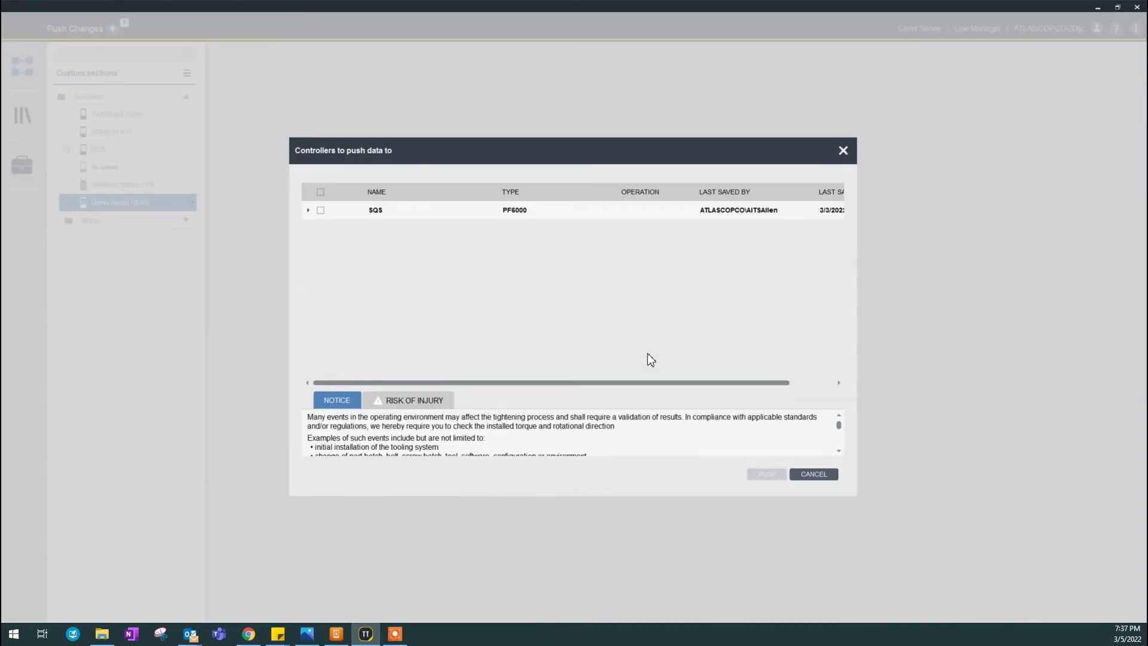
left_click(815, 474)
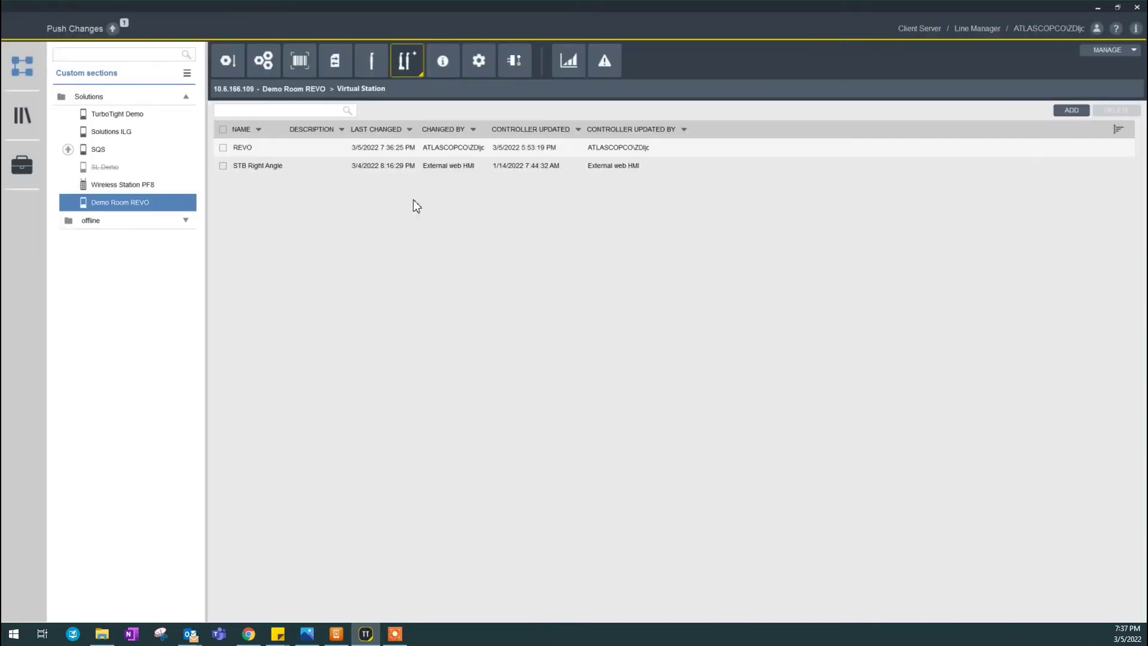
double_click(401, 147)
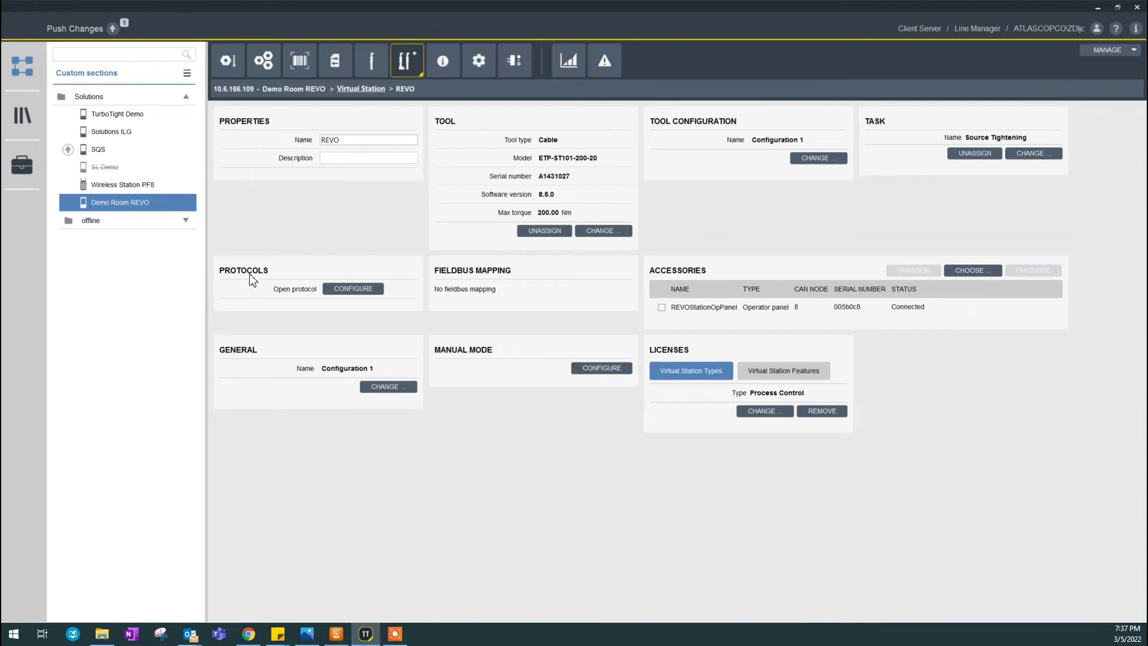
Step: Set Open protocol to port 4545 with loosening program Loosening test J and legacy counter off
left_click(336, 290)
left_click(353, 287)
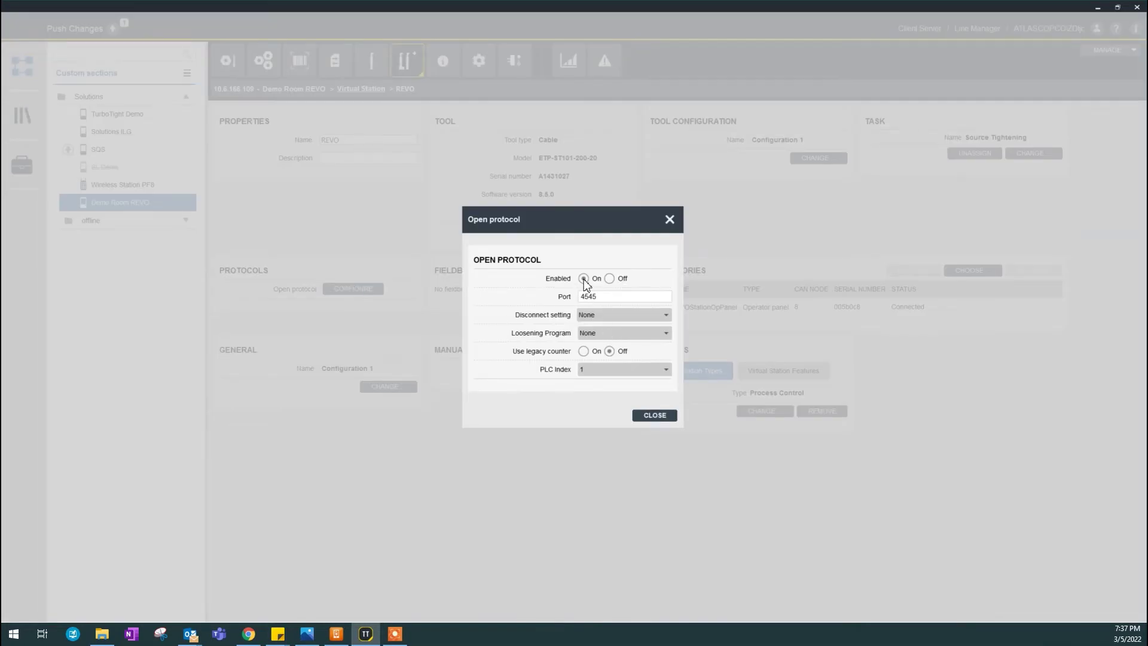
left_click_drag(585, 296, 605, 298)
left_click(606, 297)
left_click(626, 315)
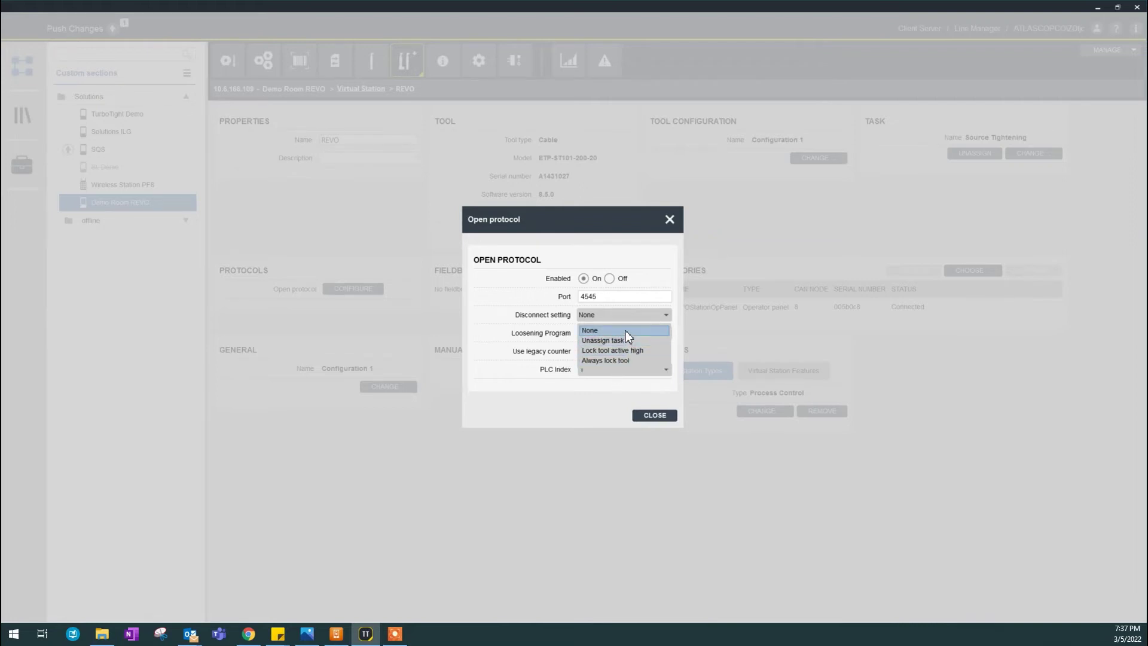
left_click(627, 330)
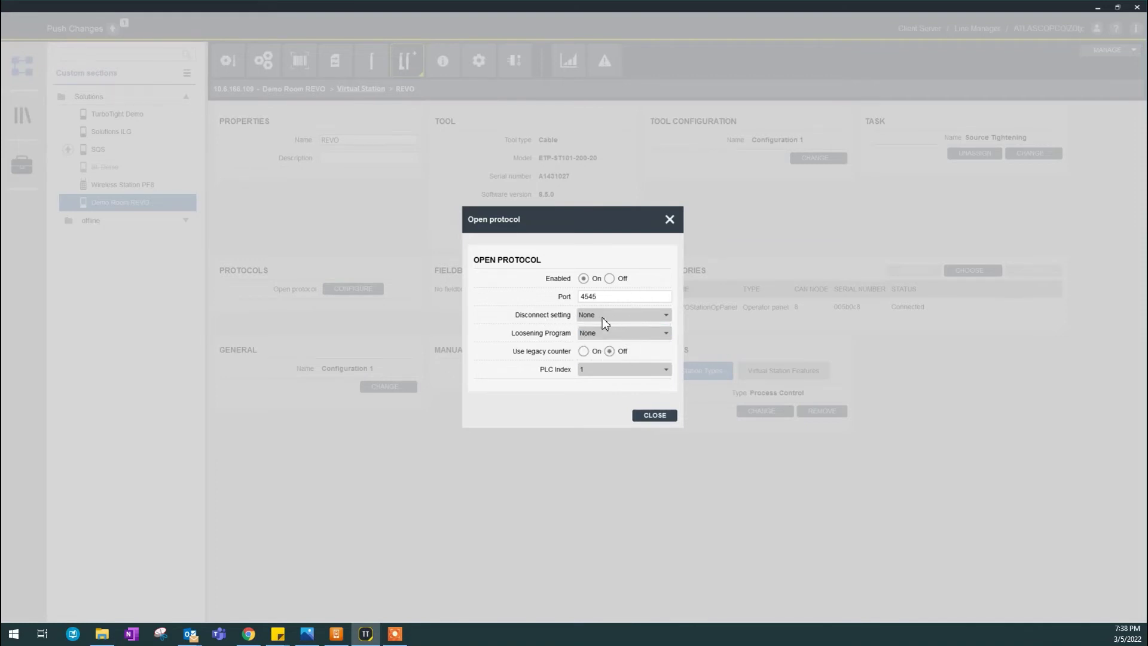
left_click(613, 334)
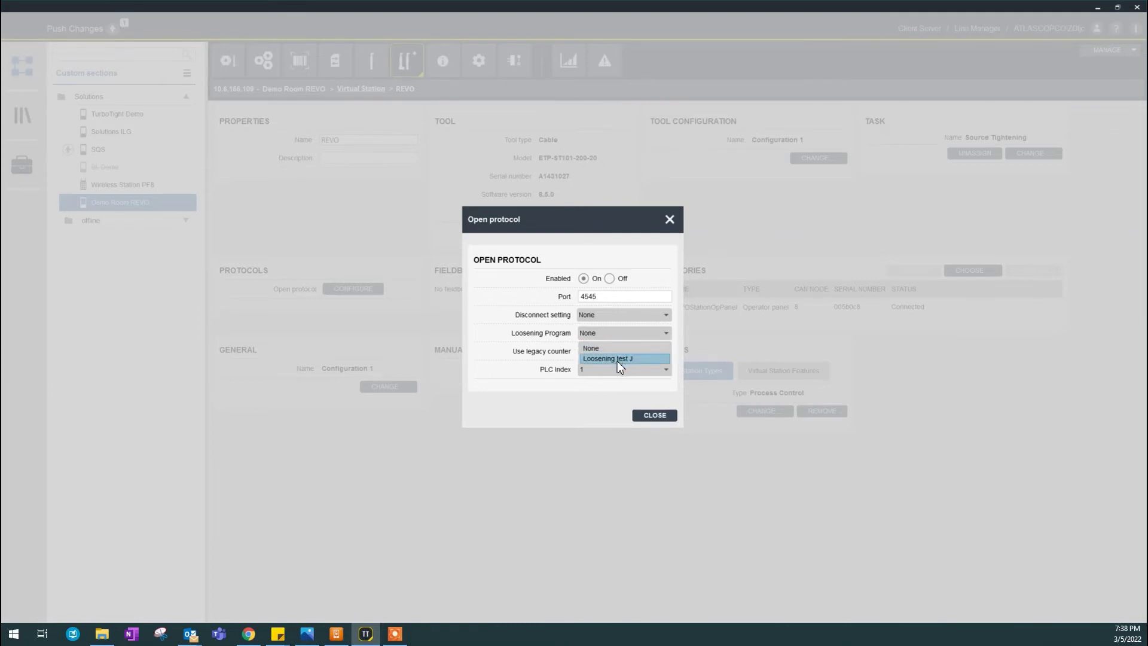
left_click(617, 360)
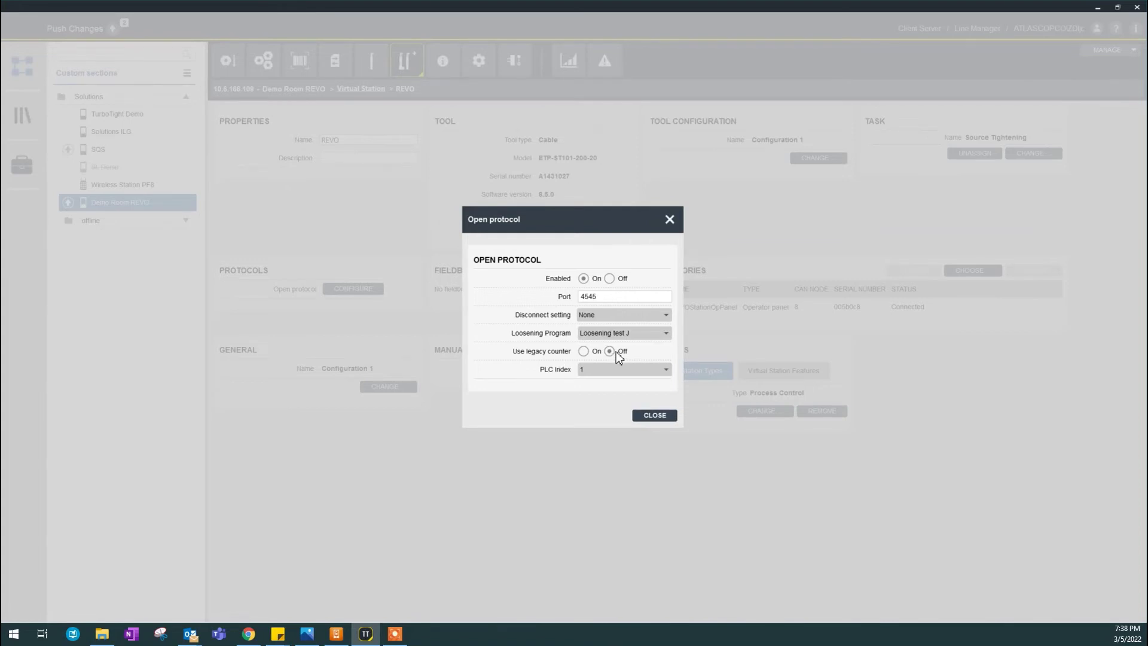
left_click(658, 416)
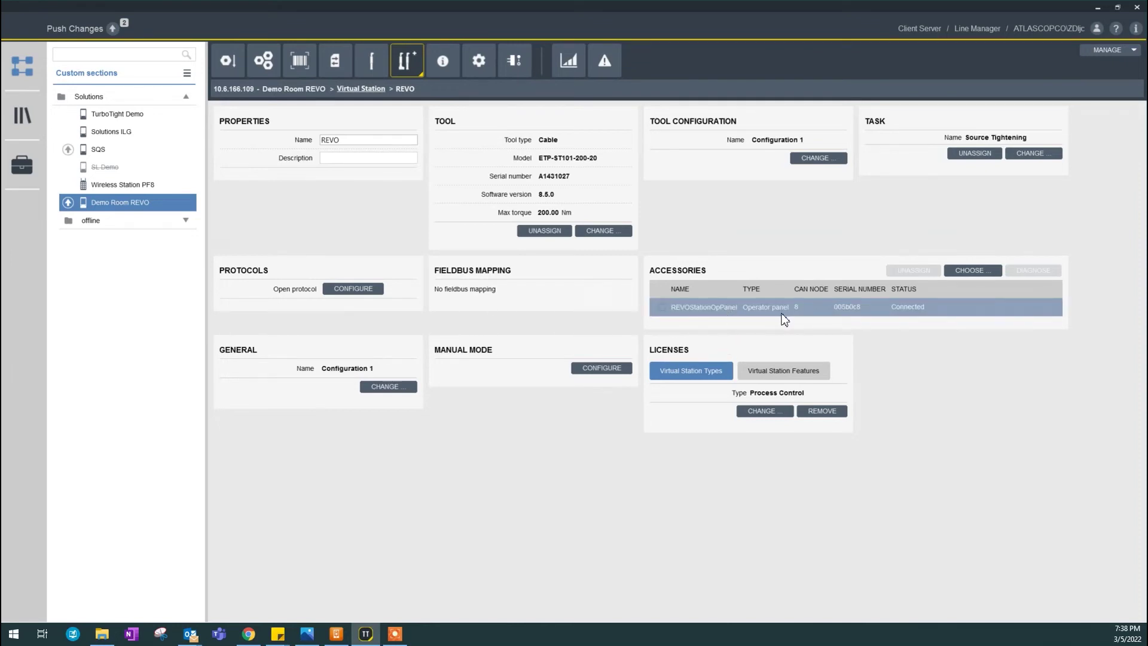
Step: Bind the BUILTIN Internal I/O accessory with Configuration 1 to the REVO station
left_click(965, 271)
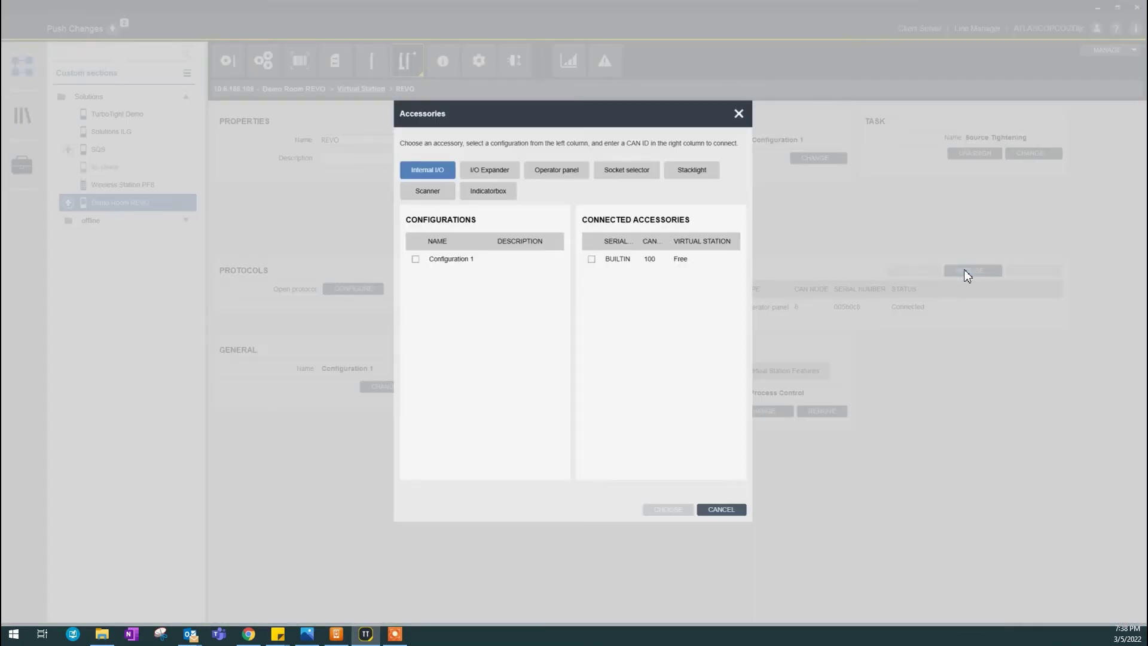
left_click(415, 259)
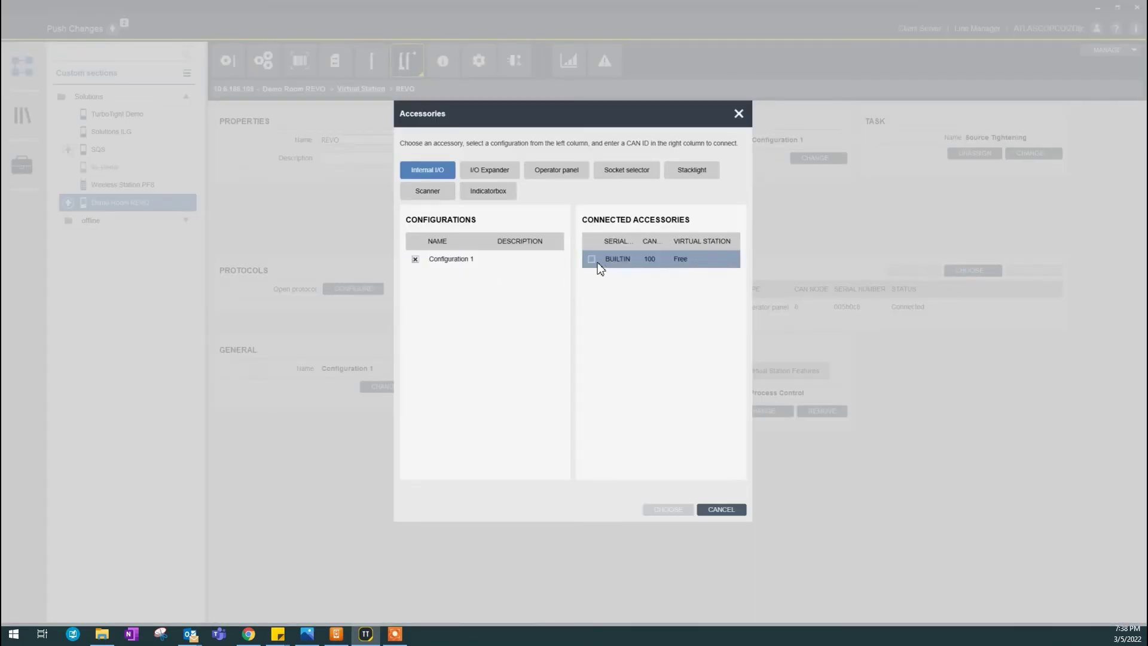
left_click(592, 260)
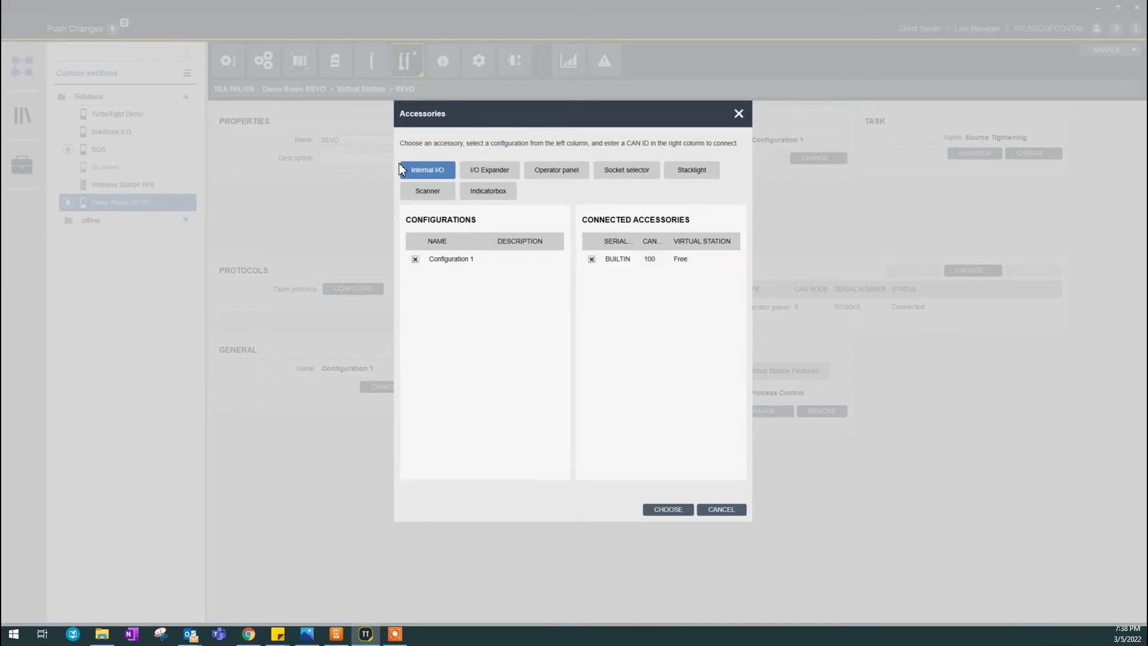
left_click(665, 510)
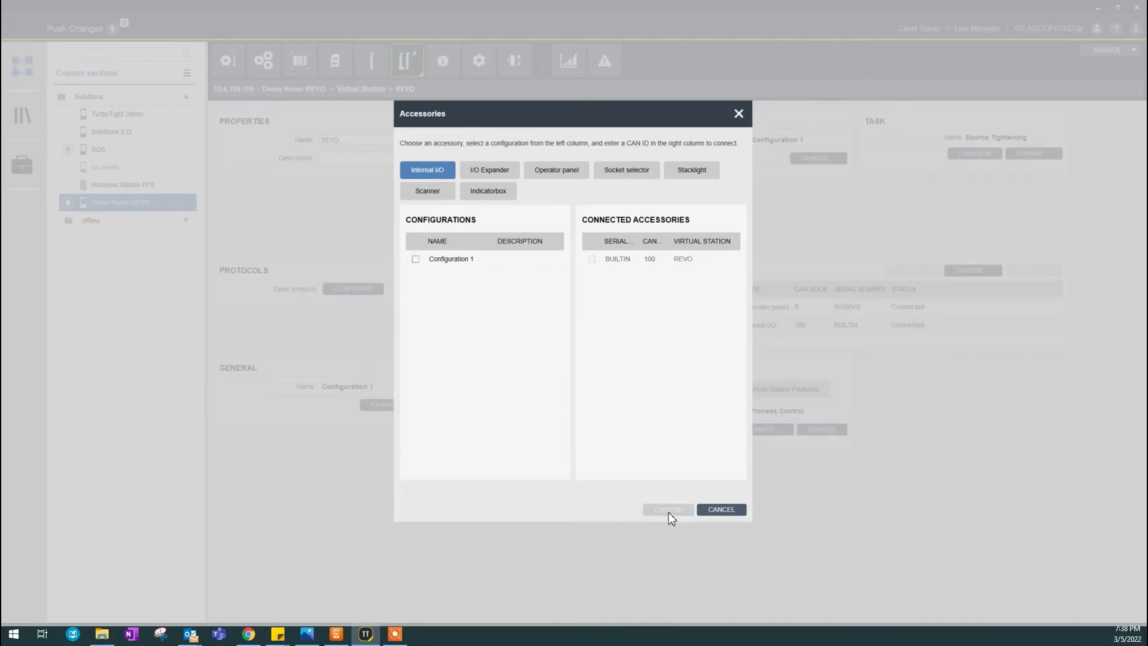
left_click(718, 511)
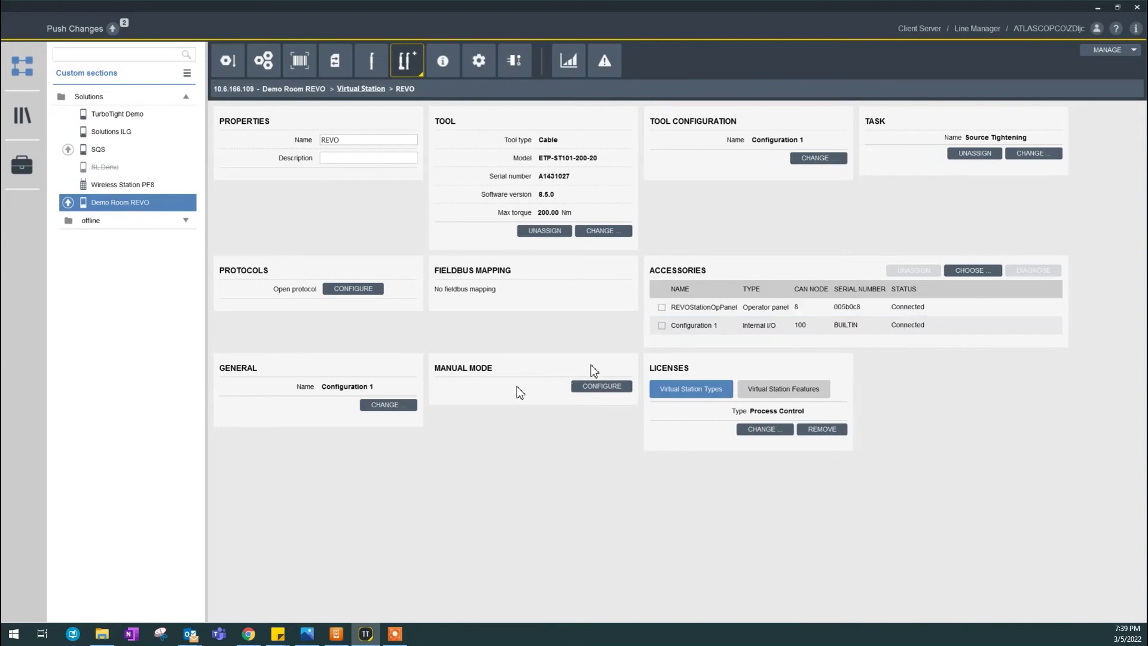
left_click(395, 404)
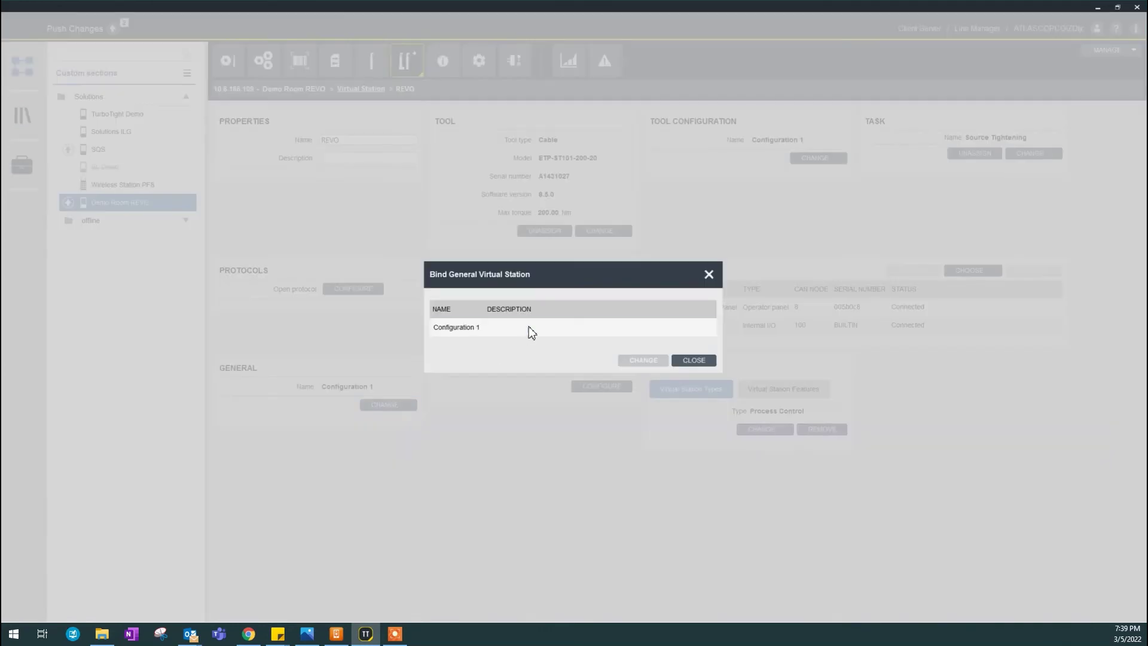
Step: Assign the tightening program 2. 60Nm Quick Step as REVO's manual mode task
left_click(709, 274)
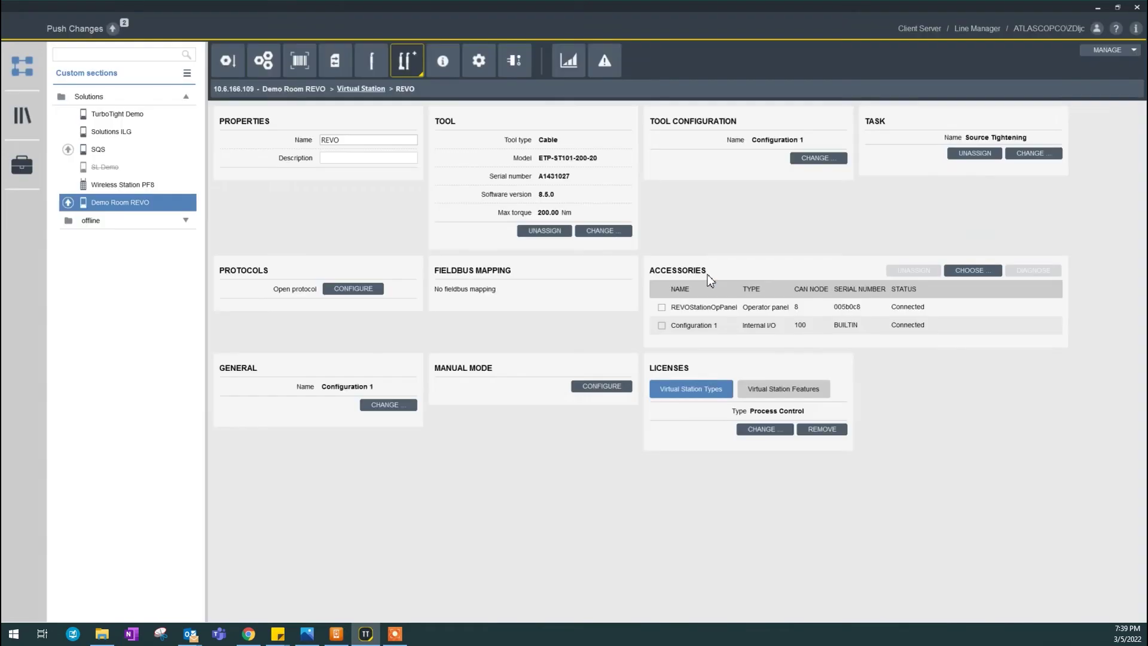
left_click(616, 387)
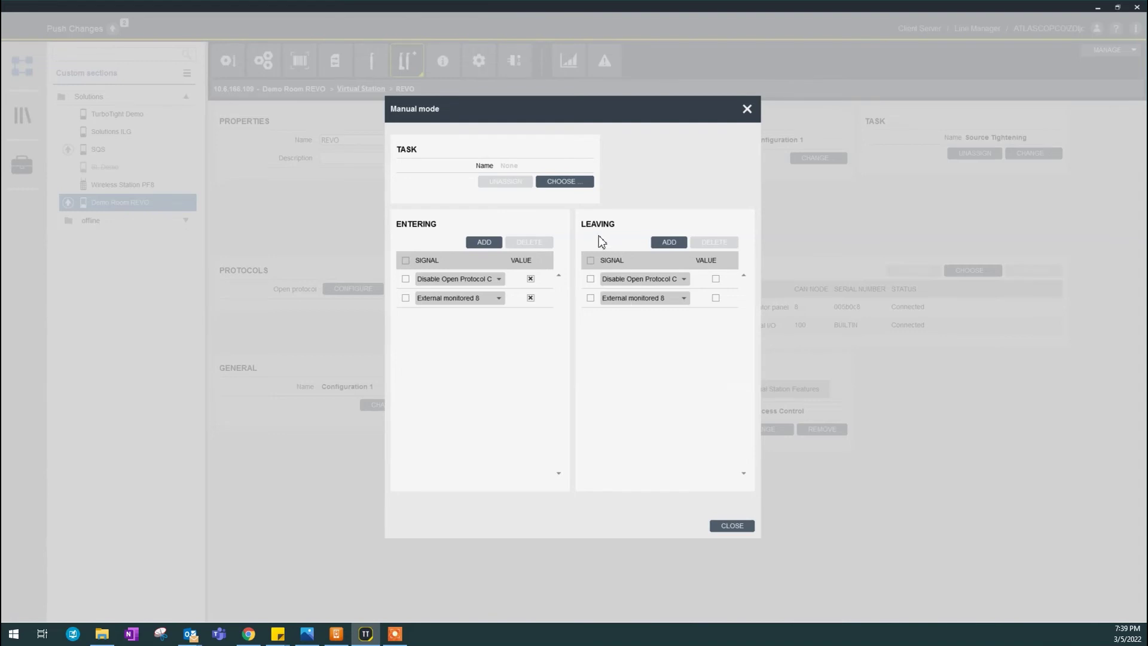
left_click(574, 182)
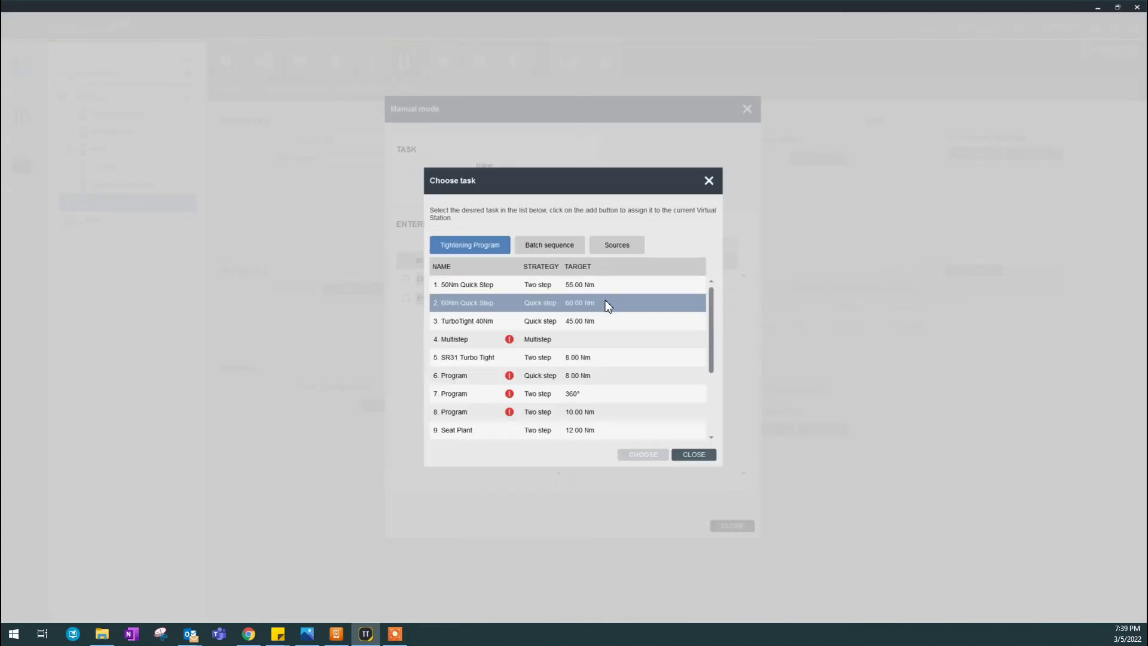
left_click(627, 250)
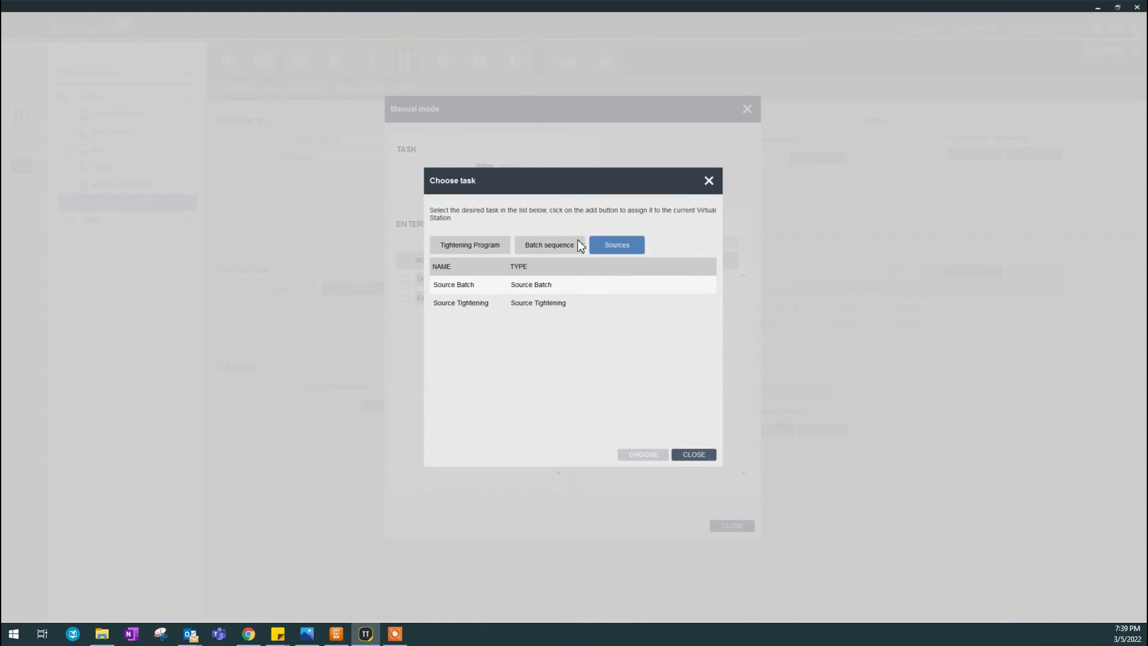
left_click(500, 246)
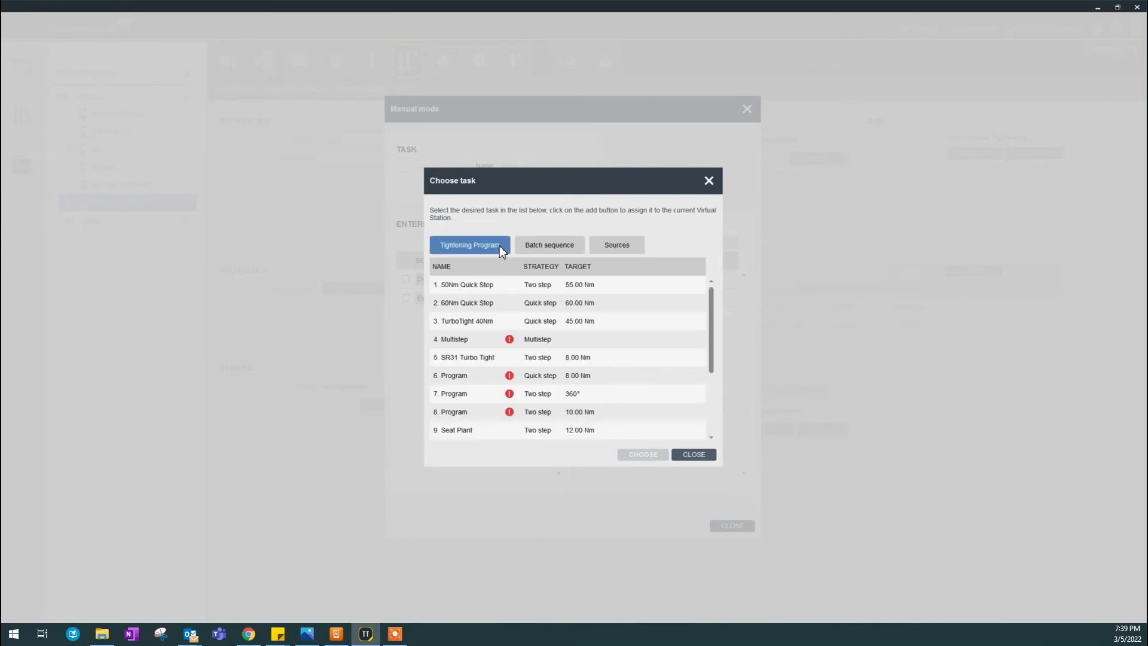
left_click(585, 310)
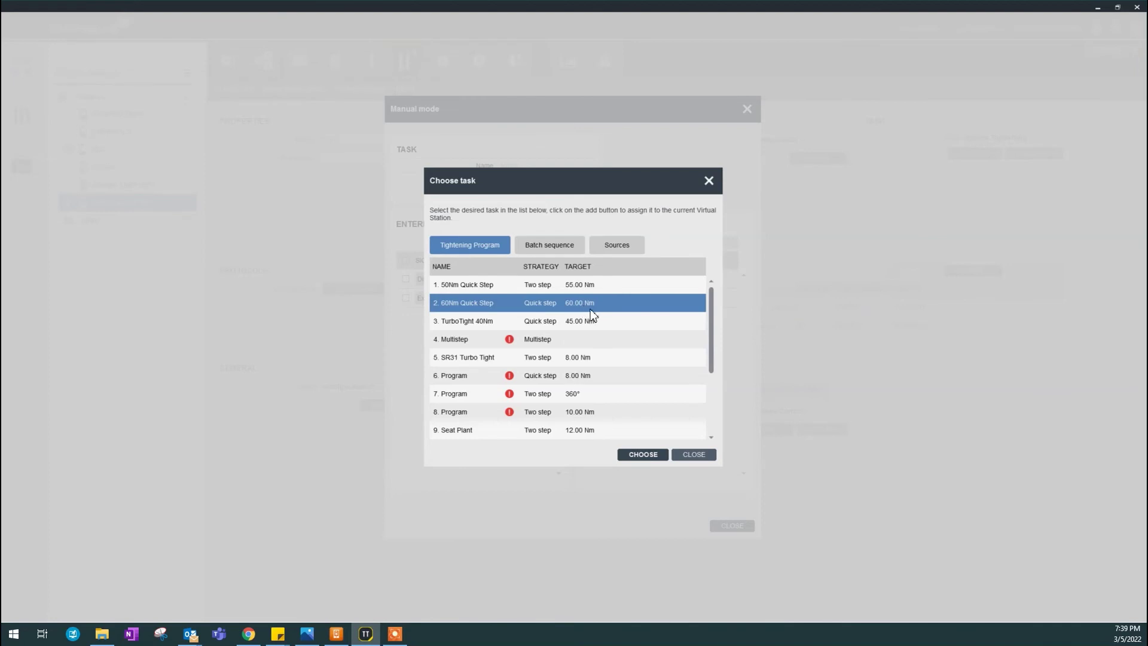
left_click(651, 458)
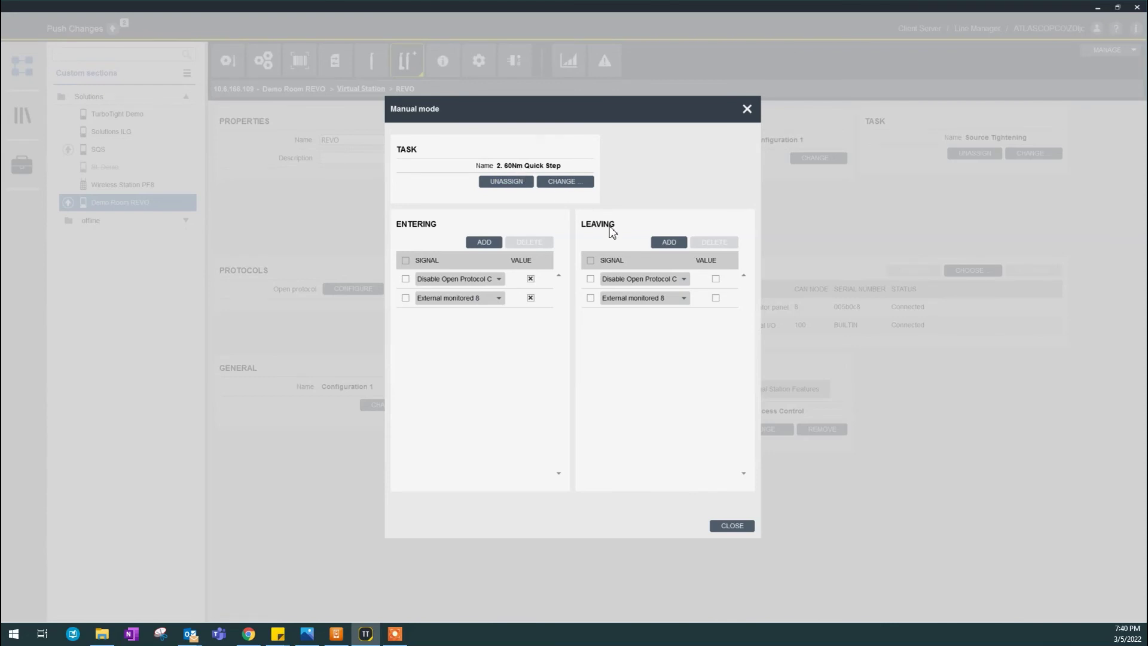
Step: Change the second leaving signal to External monitored 7 and close manual mode settings
left_click(655, 302)
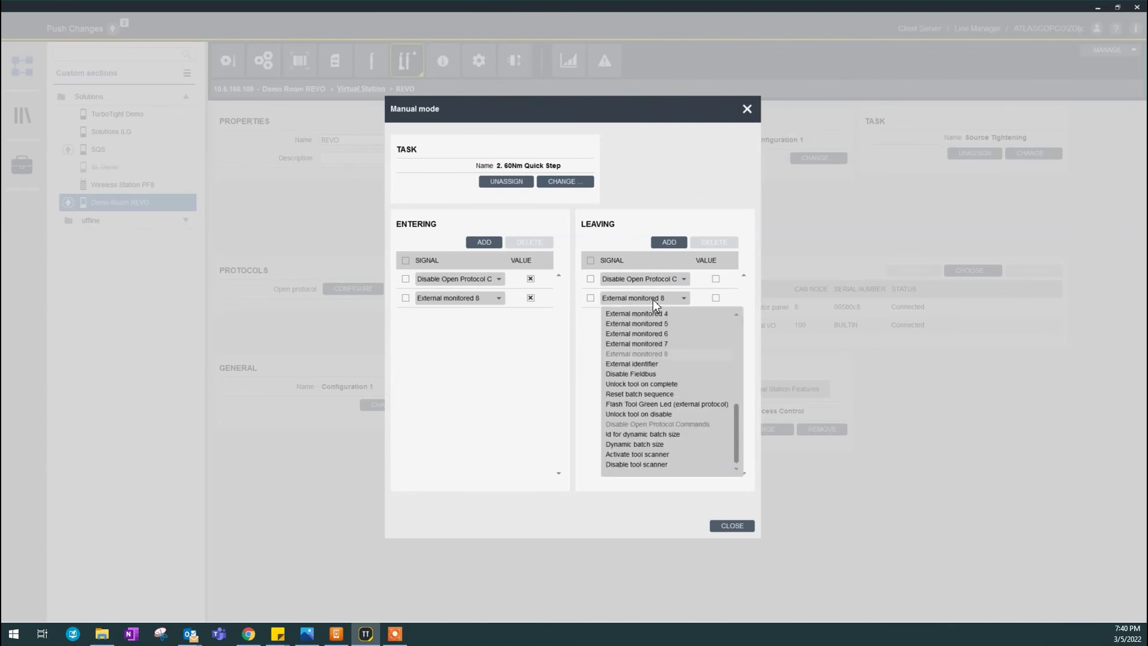
left_click(655, 344)
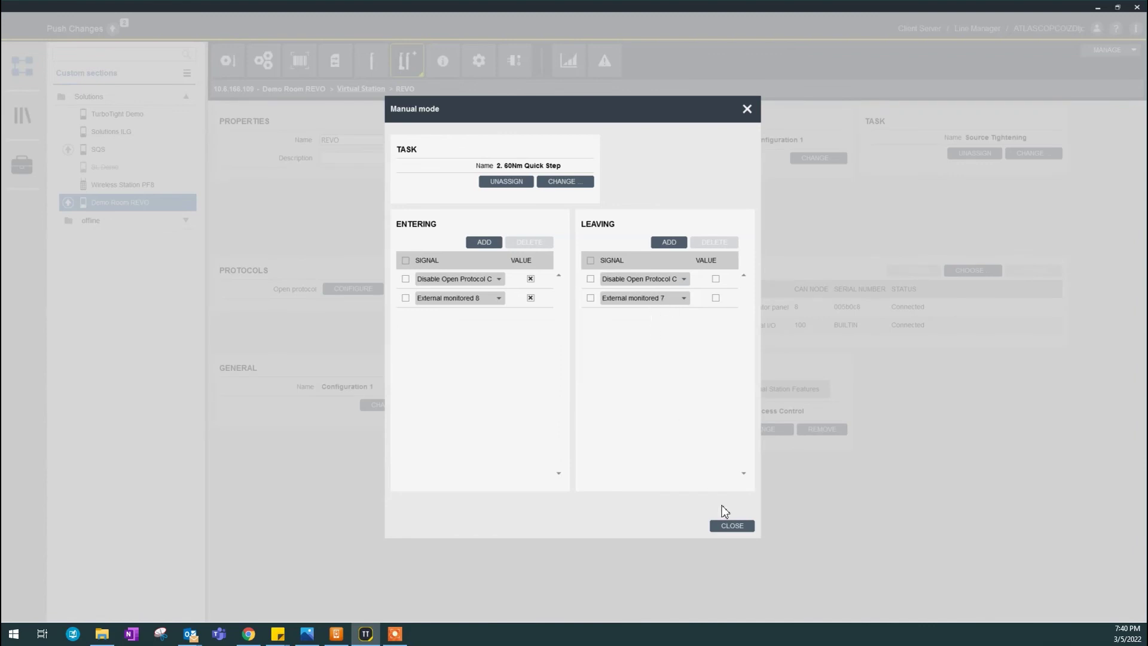
left_click(731, 526)
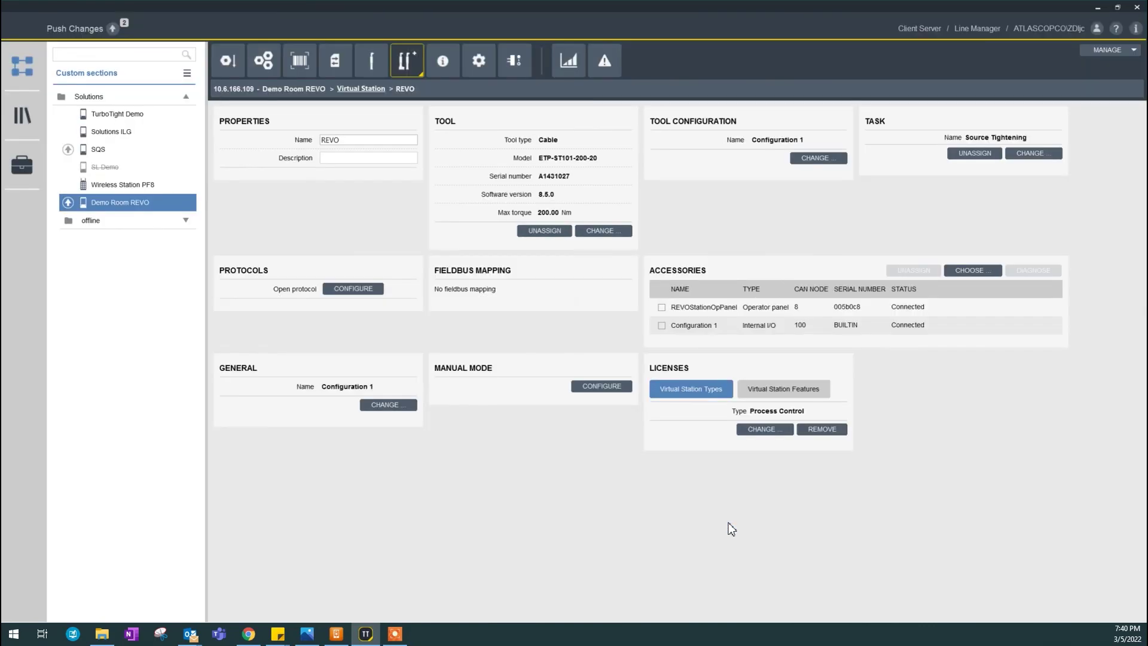
left_click(661, 326)
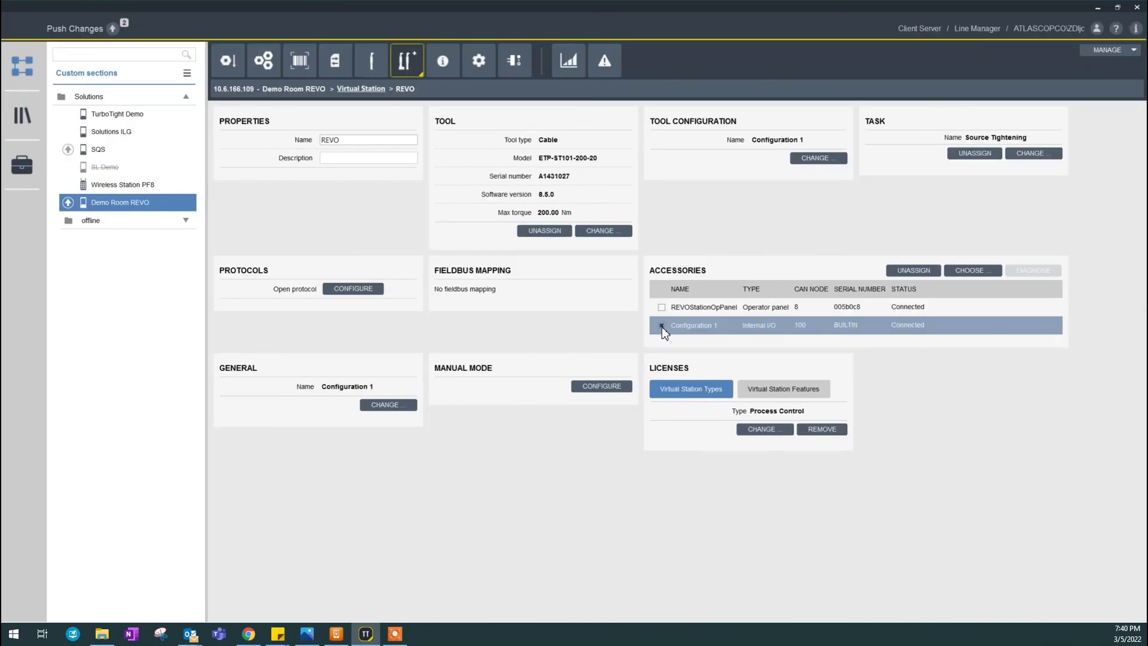
left_click(662, 326)
left_click(662, 326)
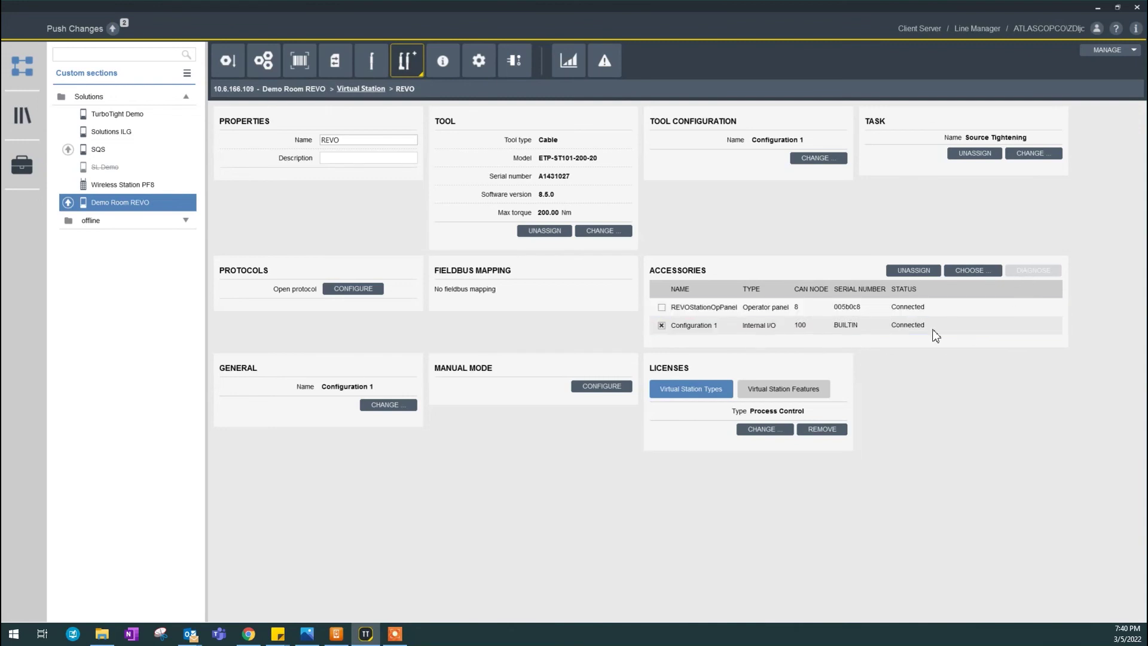
left_click(662, 326)
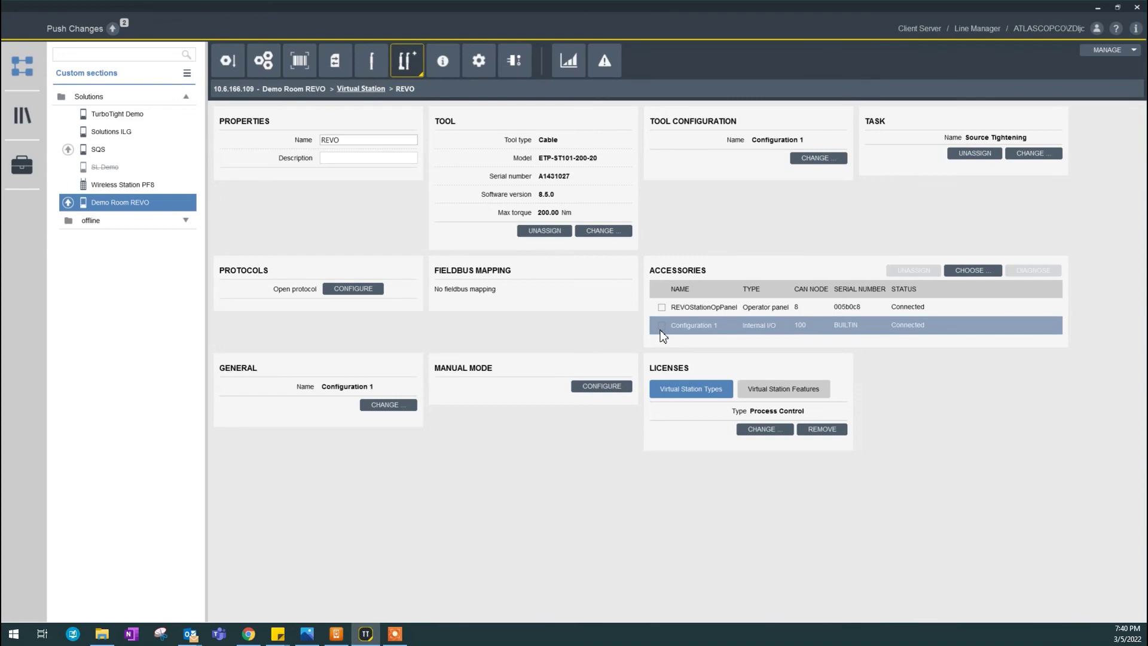
Step: Push the REVO virtual station changes to the Demo Room REVO controller
left_click(352, 90)
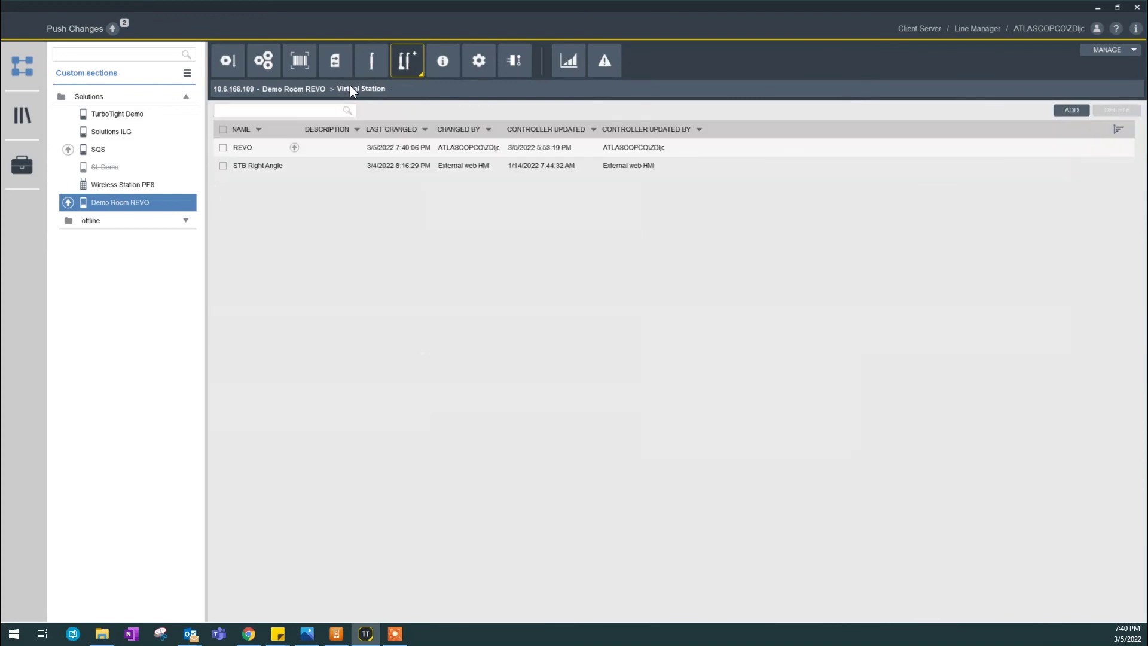
left_click(68, 202)
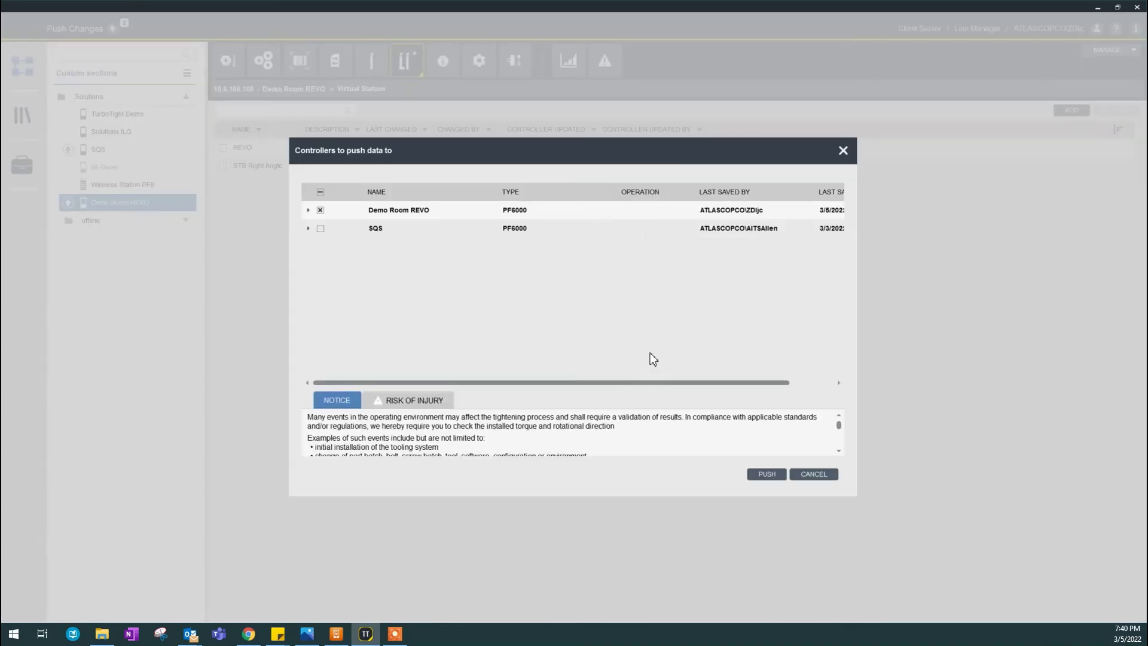
left_click(773, 476)
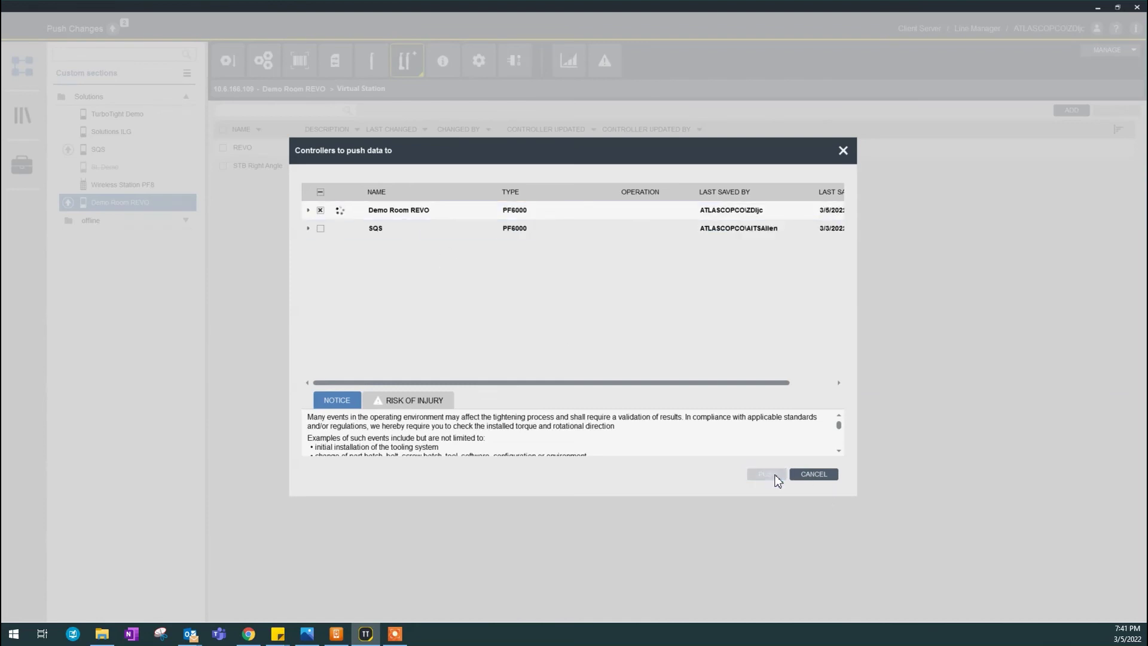